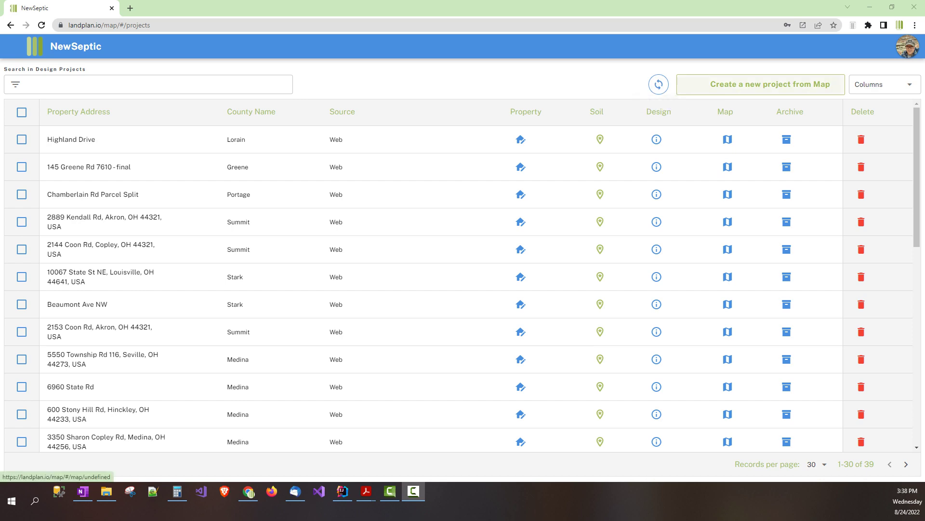
Start a new project from the map and view the Olenka Court site plan PDF in Acrobat
click(760, 84)
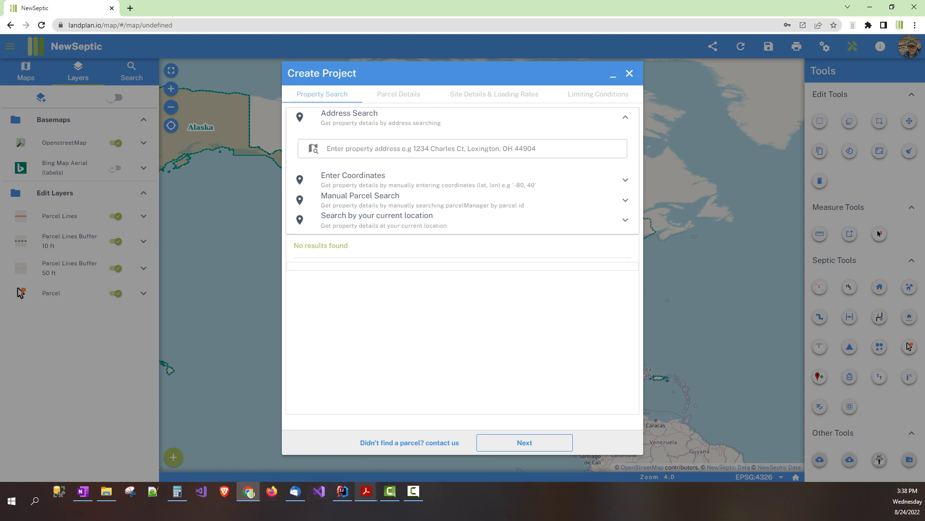
mouse_move(366, 492)
click(417, 451)
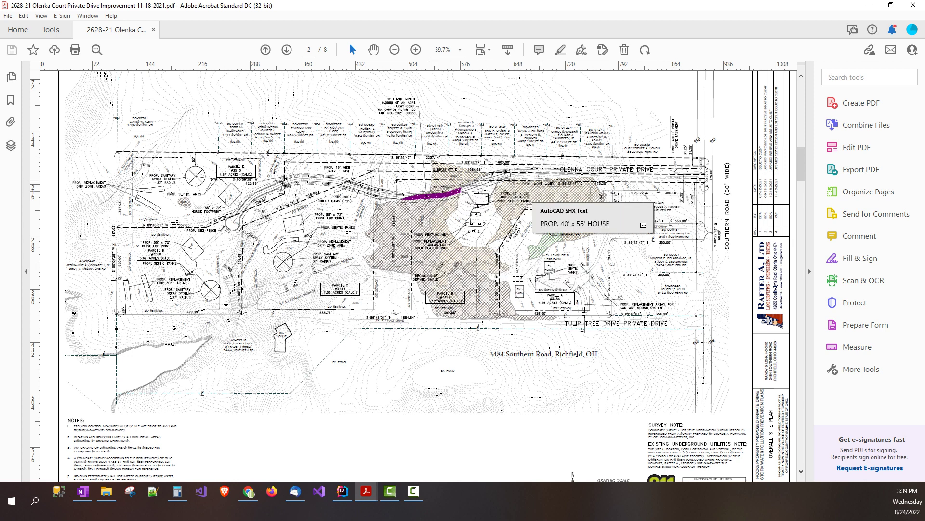
click(869, 5)
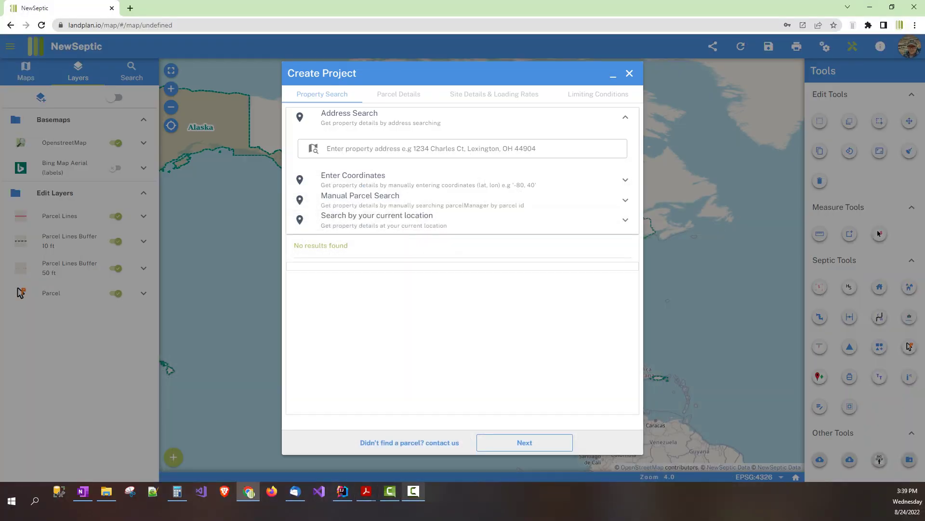
Switch to Acrobat and copy the property address written below Tulip Tree Drive on the Olenka Court site plan
mouse_move(366, 491)
click(313, 449)
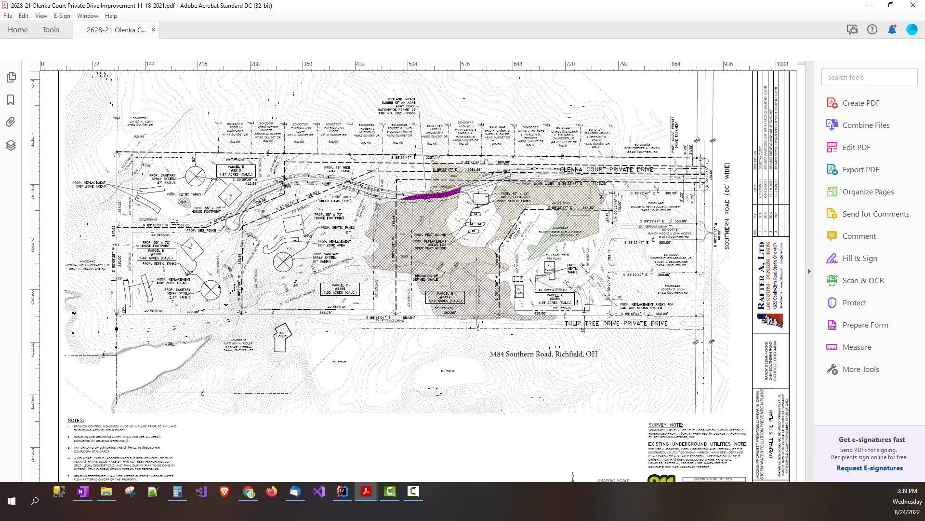
scroll(550, 358, up, 2)
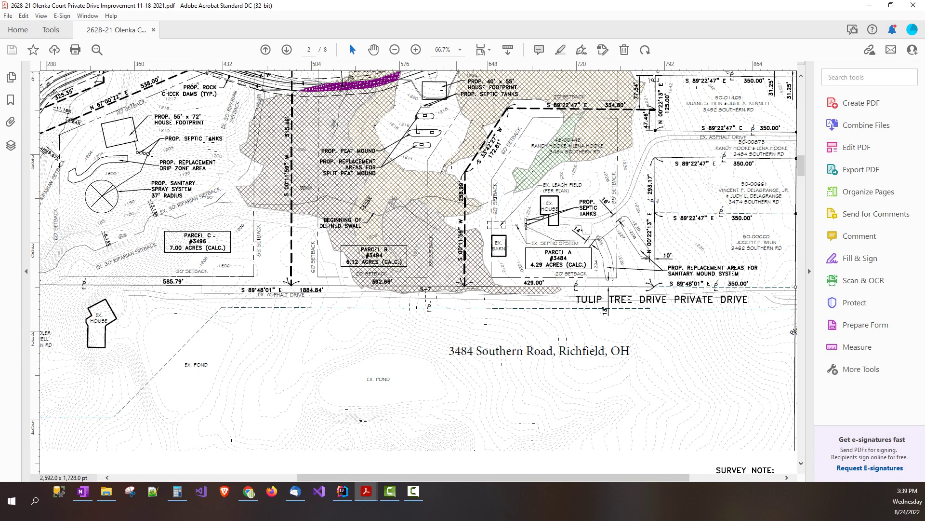
drag(449, 350, 630, 351)
key(ctrl+c)
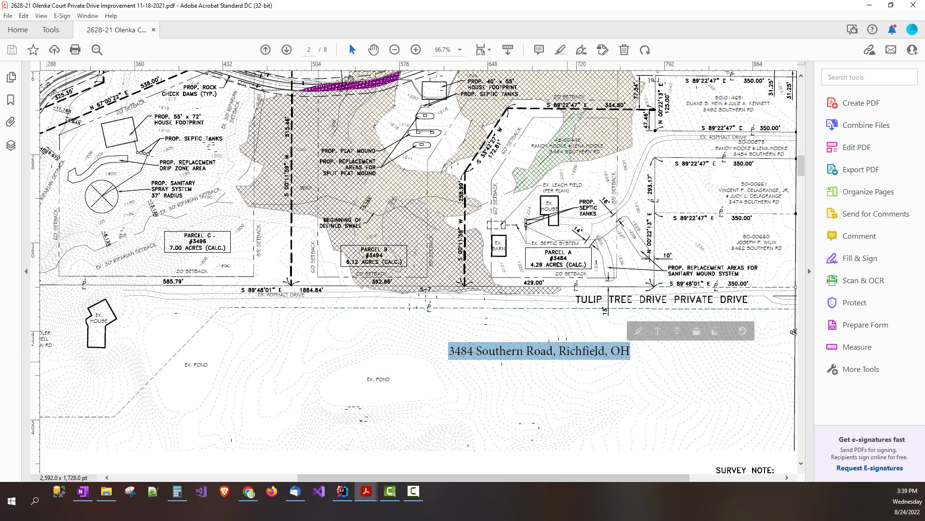
click(870, 5)
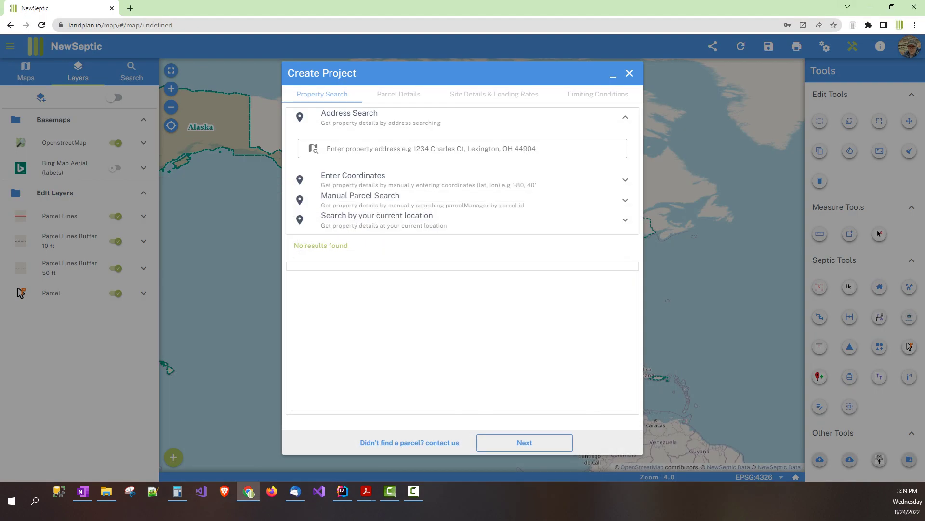
Create the project on the parcel found by searching for the copied property address, leaving all soil limiting conditions at N/A
click(327, 151)
key(ctrl+v)
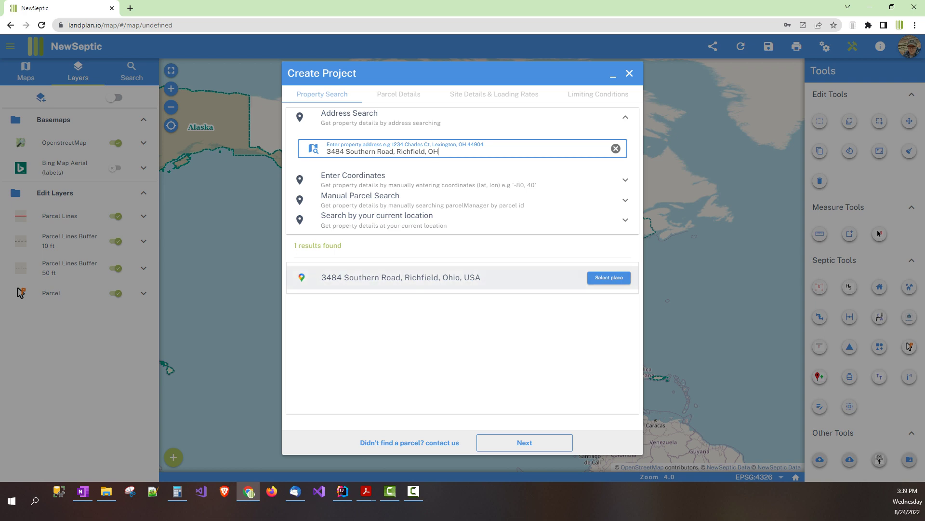
click(609, 277)
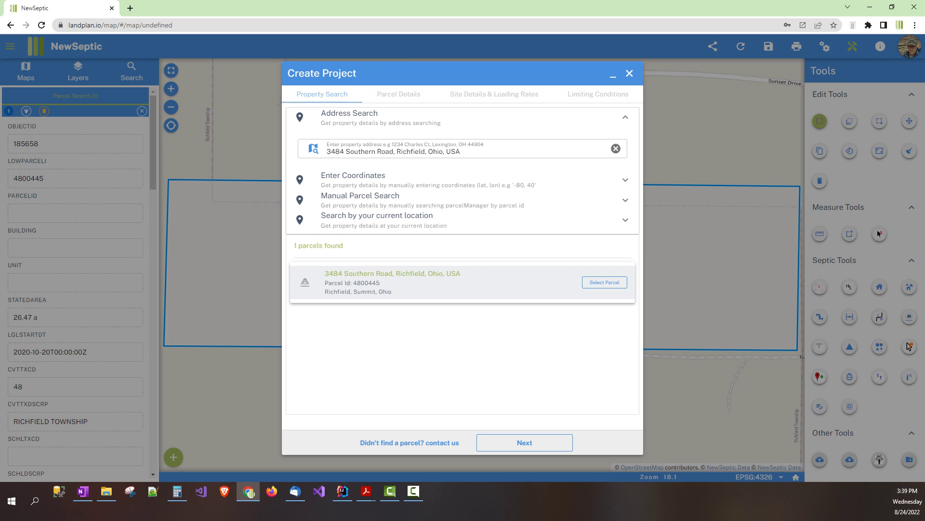
click(604, 283)
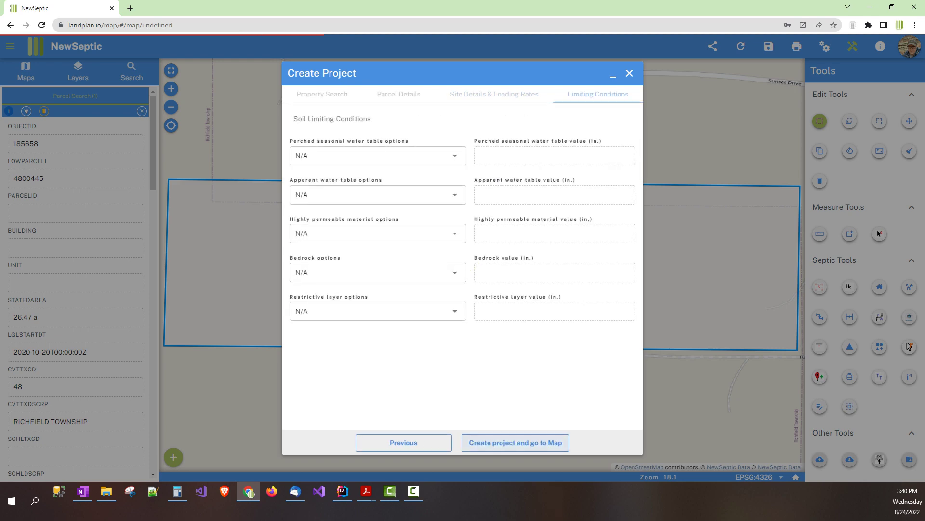
click(516, 443)
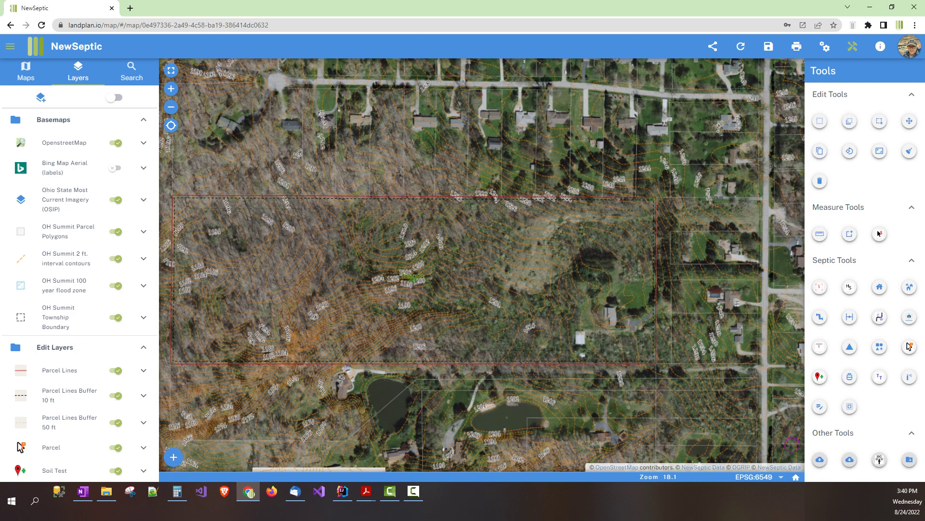
Compare Parcel A on the Olenka Court site plan in Acrobat with the east end of the parcel on the project map
mouse_move(366, 491)
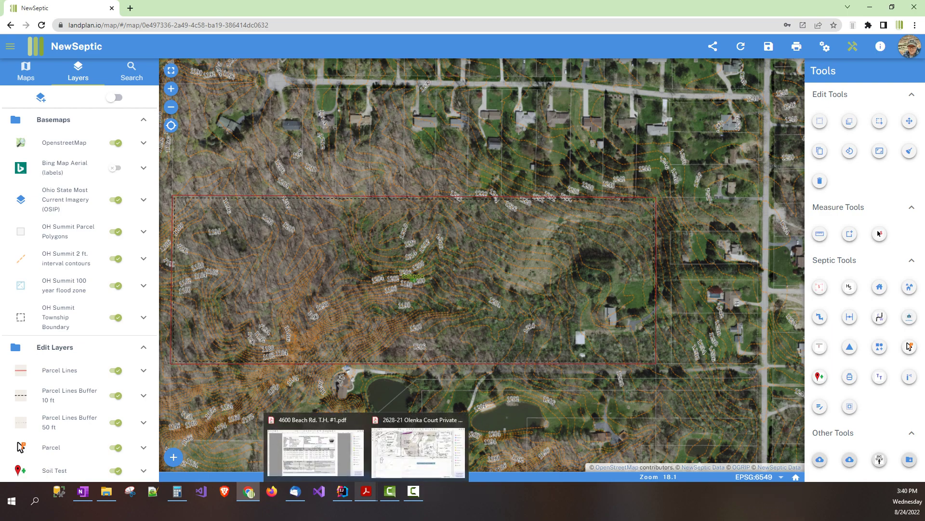
click(419, 451)
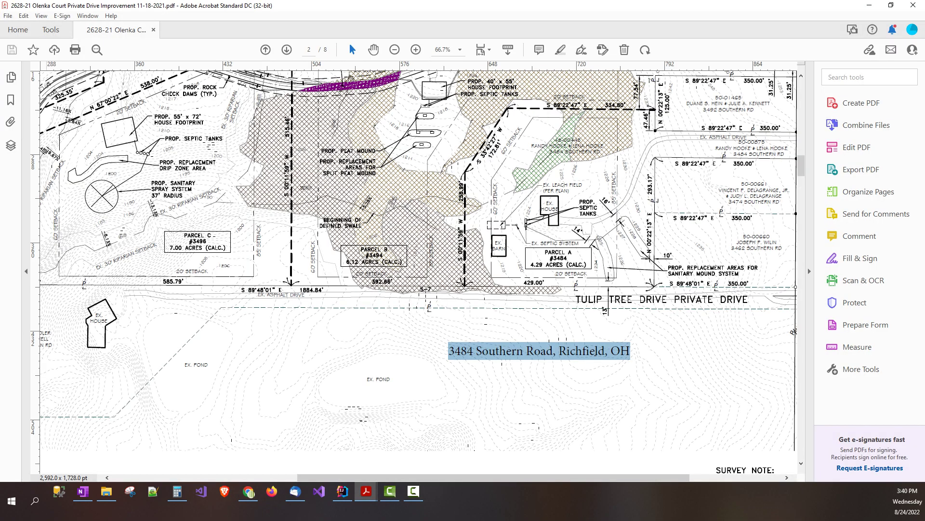
key(ctrl+0)
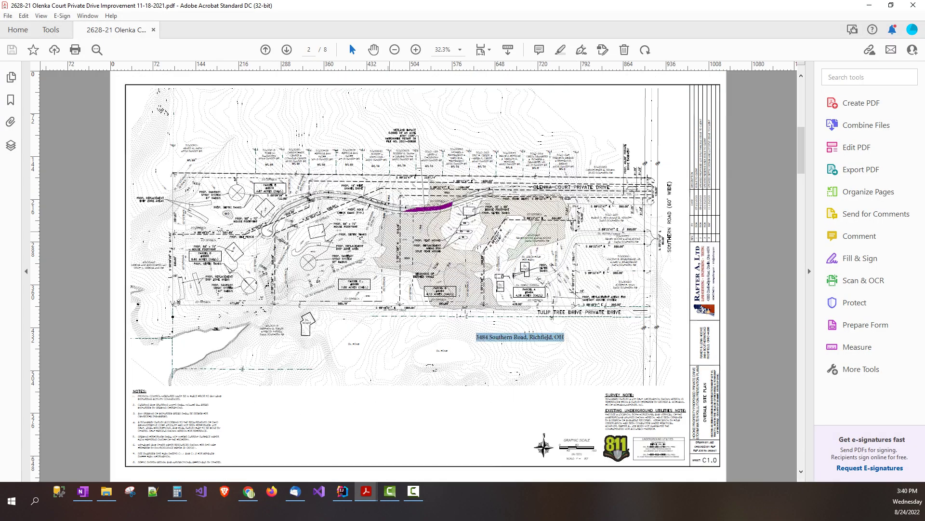
key(ctrl+2)
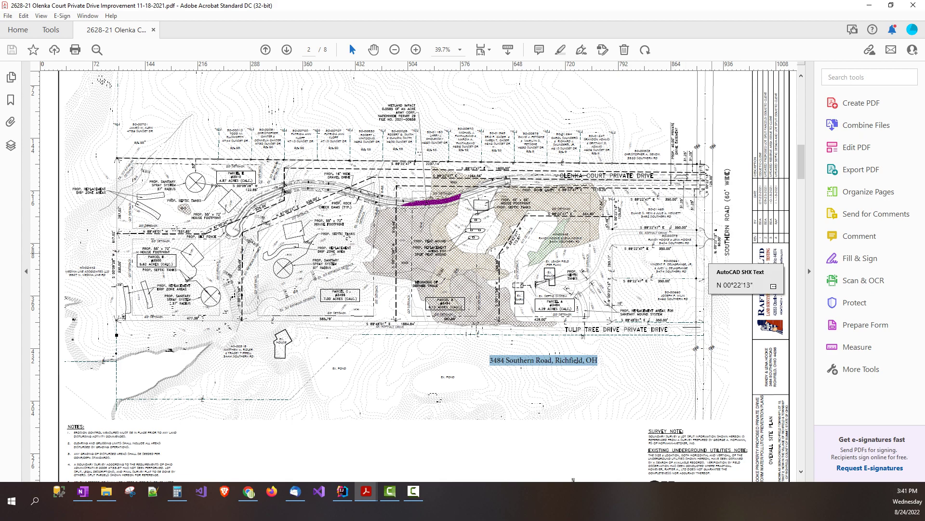
scroll(714, 253, up, 4)
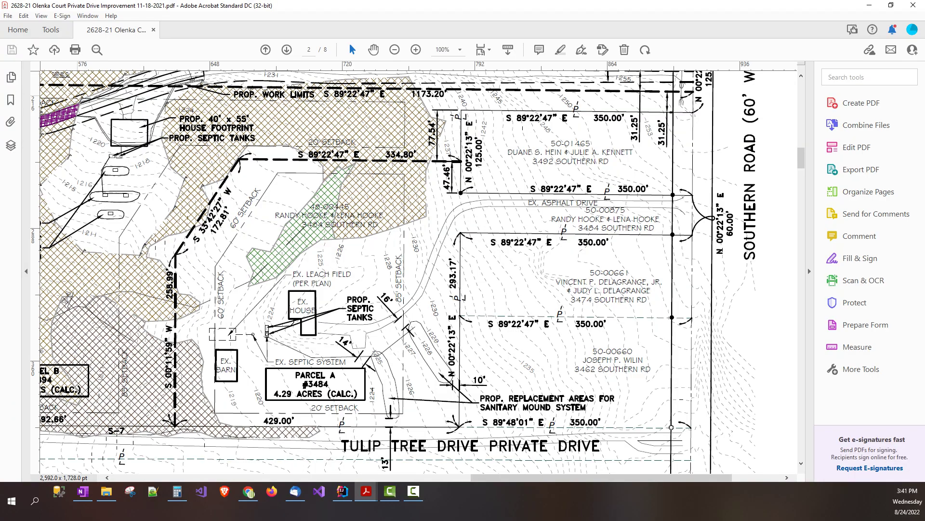
click(870, 5)
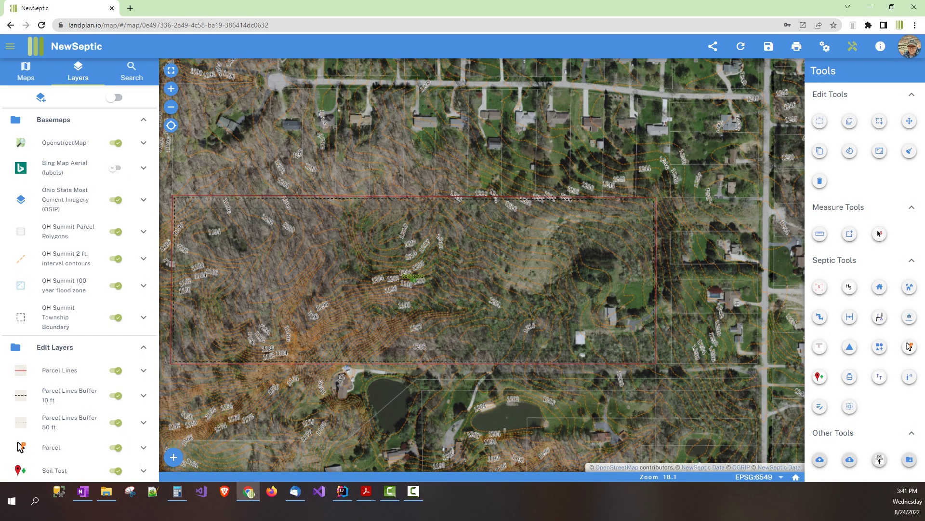
drag(629, 270, 510, 261)
scroll(510, 261, up, 1)
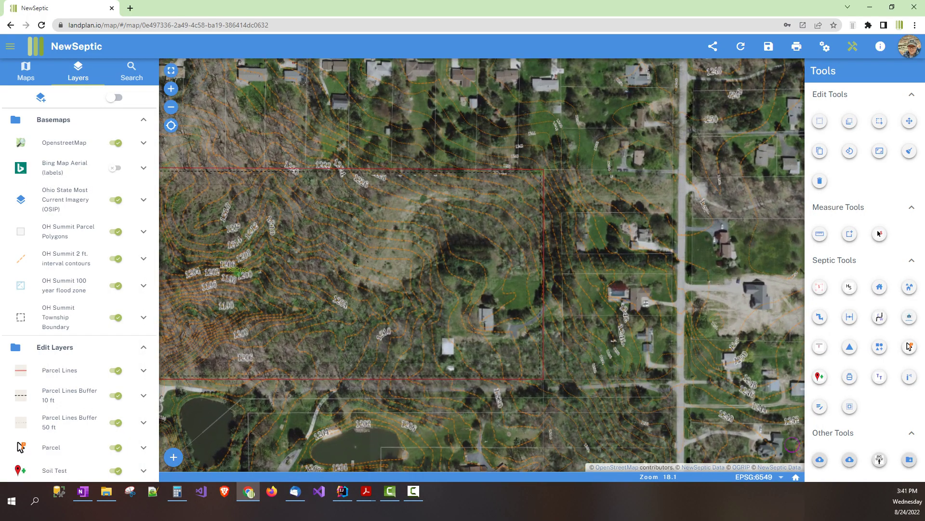
scroll(522, 259, up, 2)
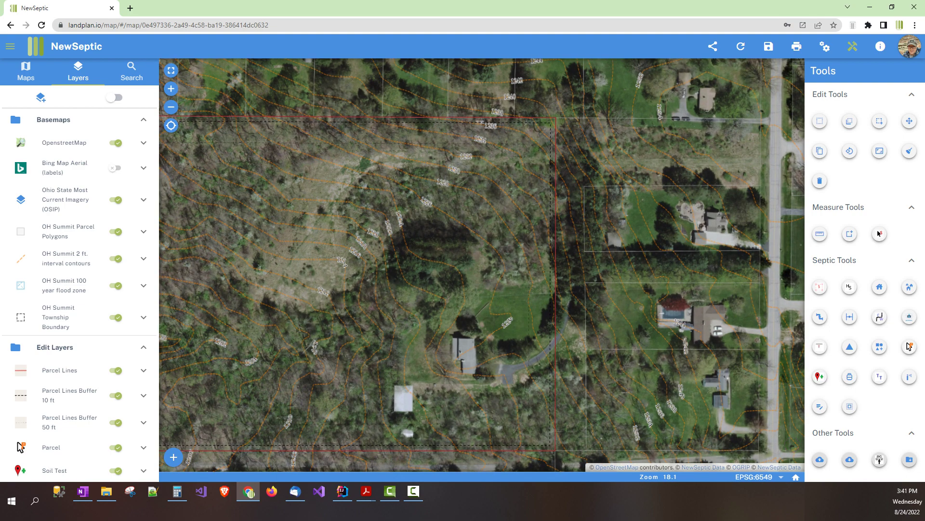
scroll(499, 250, down, 1)
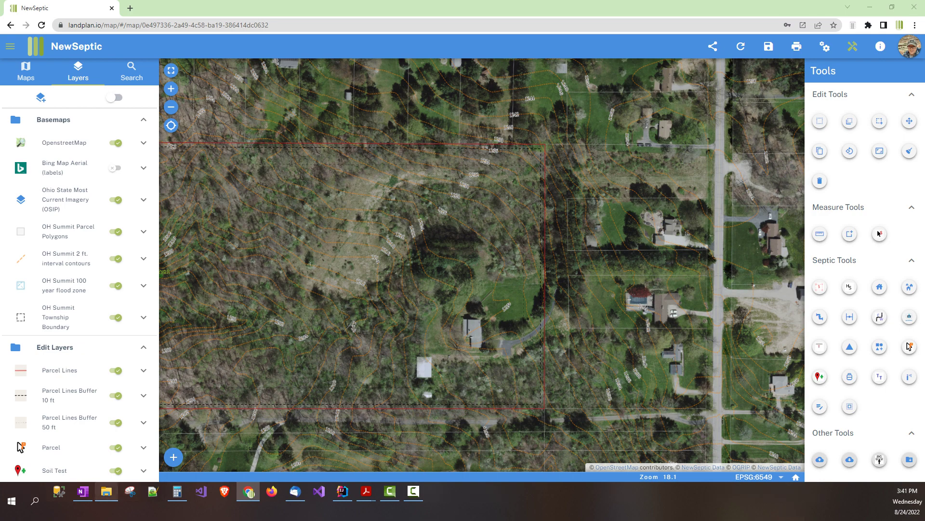
Open the ExampleParcel CSV file from the _NewSeptic_GeoServer folder in Excel, look over its contents and close it
click(107, 491)
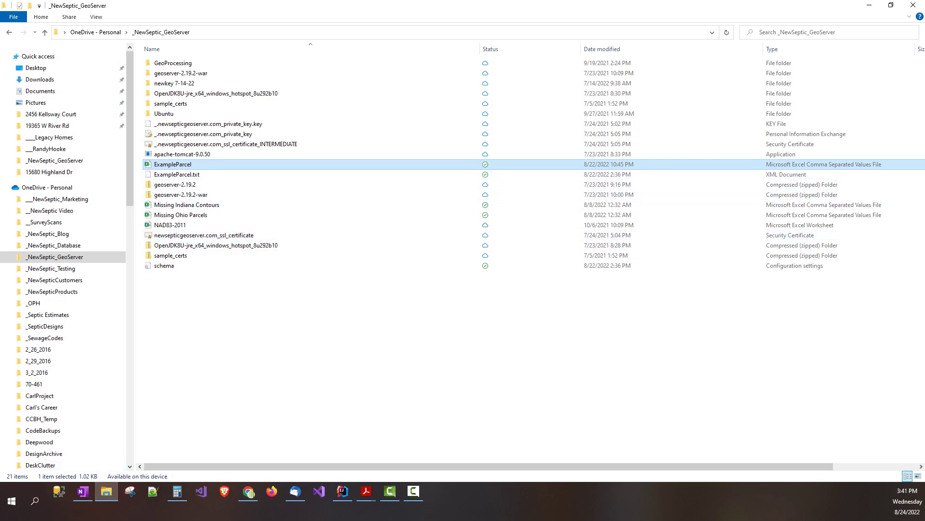
key(Return)
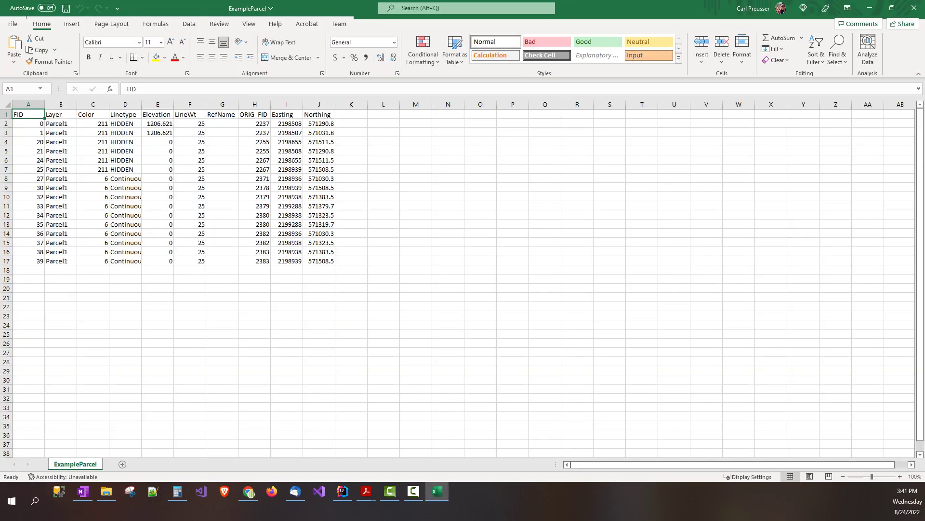
click(913, 7)
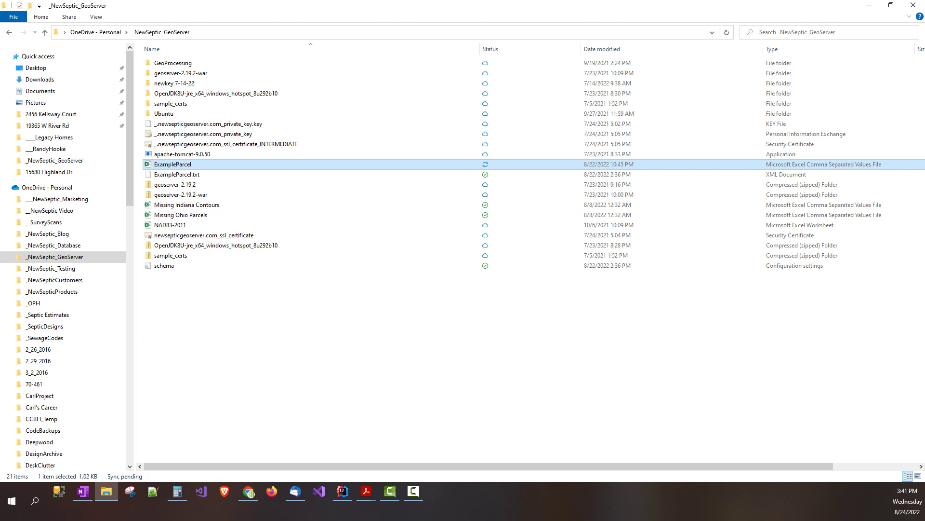
Open ExampleParcel.csv in Notepad++ to examine the layer names and coordinate values of its rows, and close the file
right_click(191, 164)
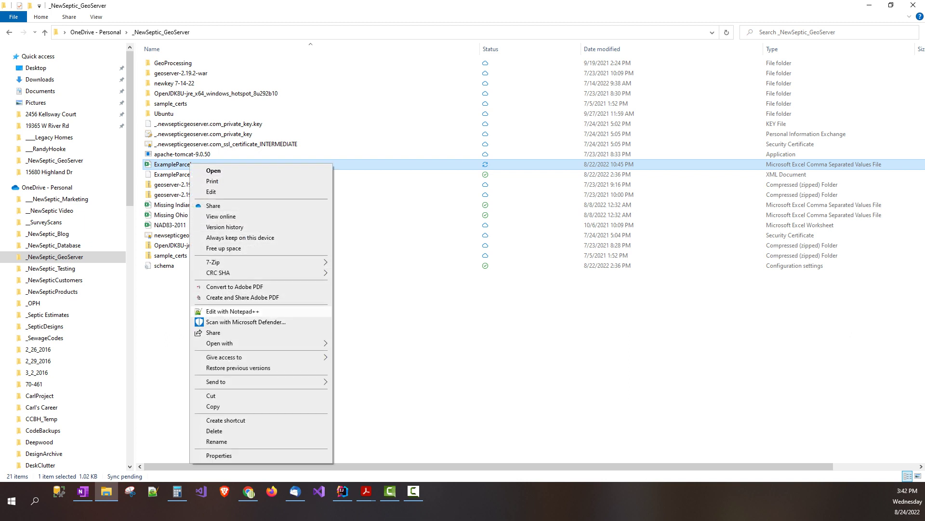
click(233, 311)
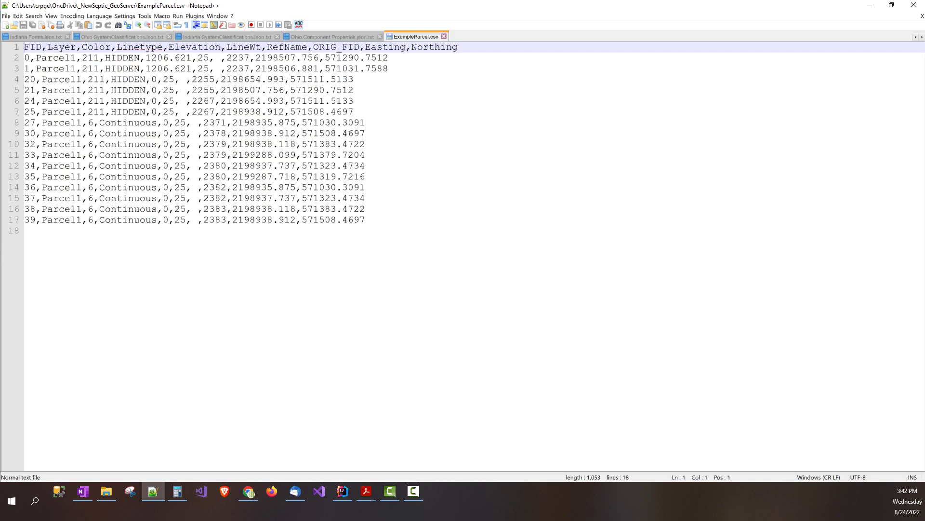
drag(368, 220, 197, 220)
click(58, 220)
double_click(59, 220)
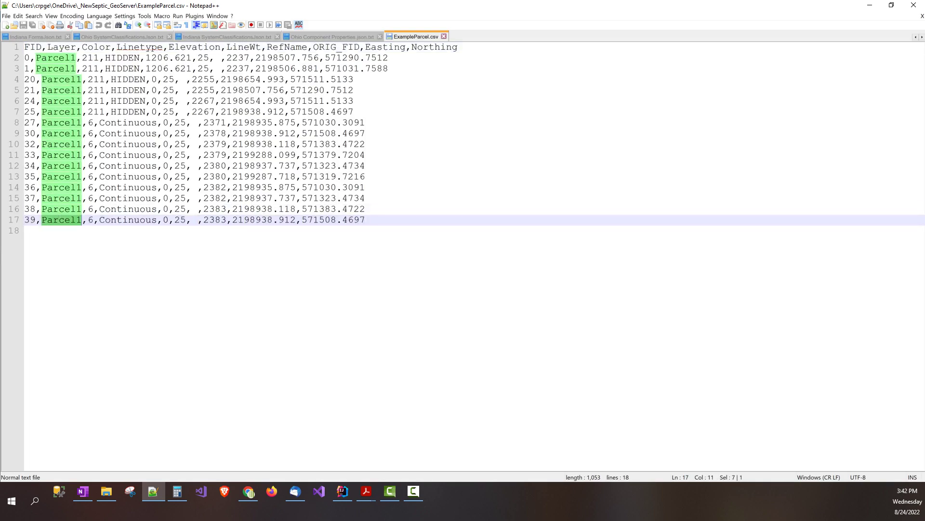
click(88, 220)
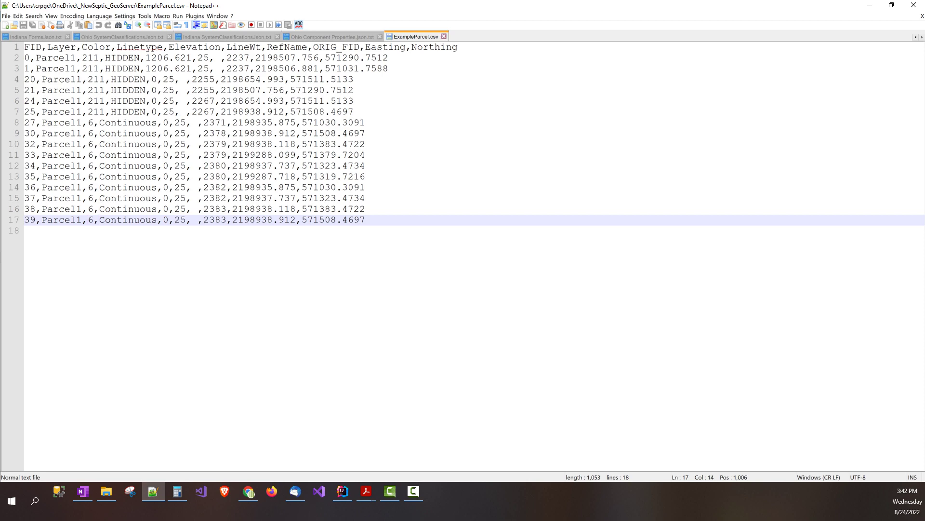
click(198, 219)
key(ctrl+w)
key(alt+Tab)
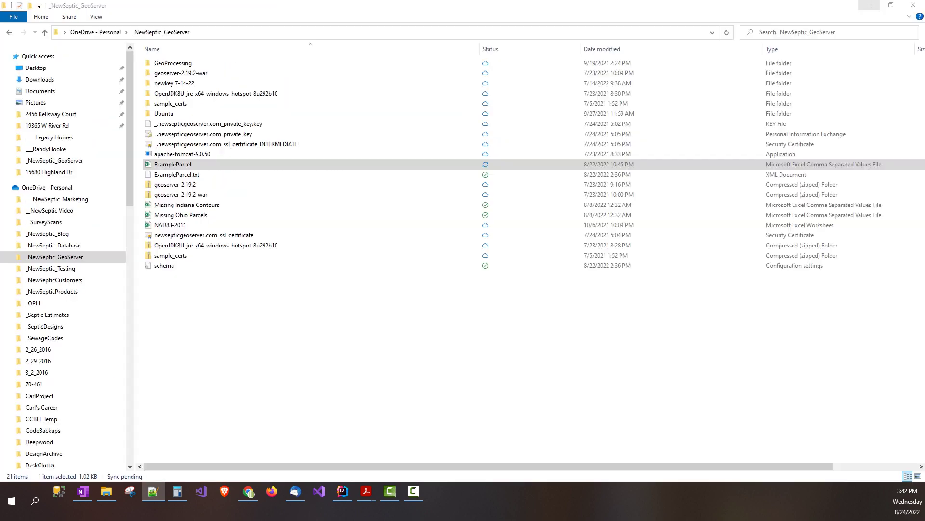
key(alt+Tab)
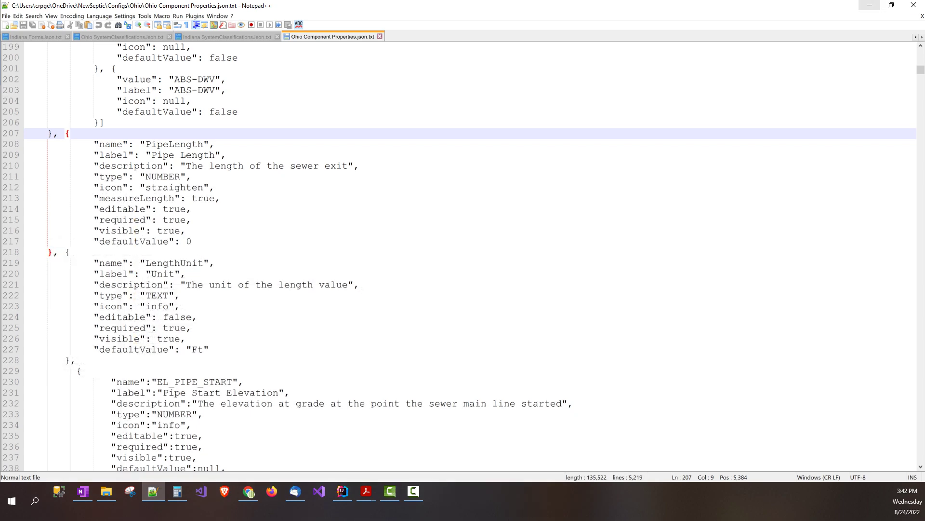
click(870, 5)
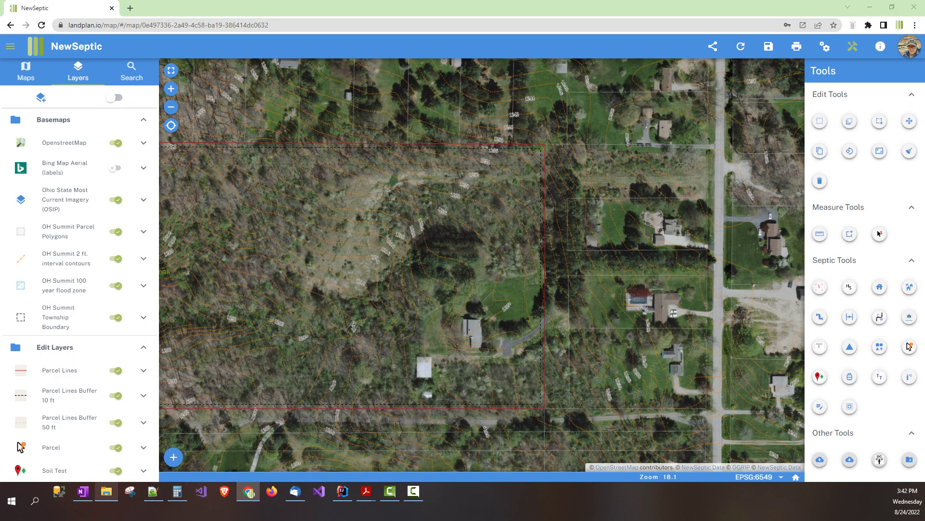
Open ExampleParcel in Excel again and widen the Easting and Northing columns to fit their full coordinate values
click(106, 491)
key(Return)
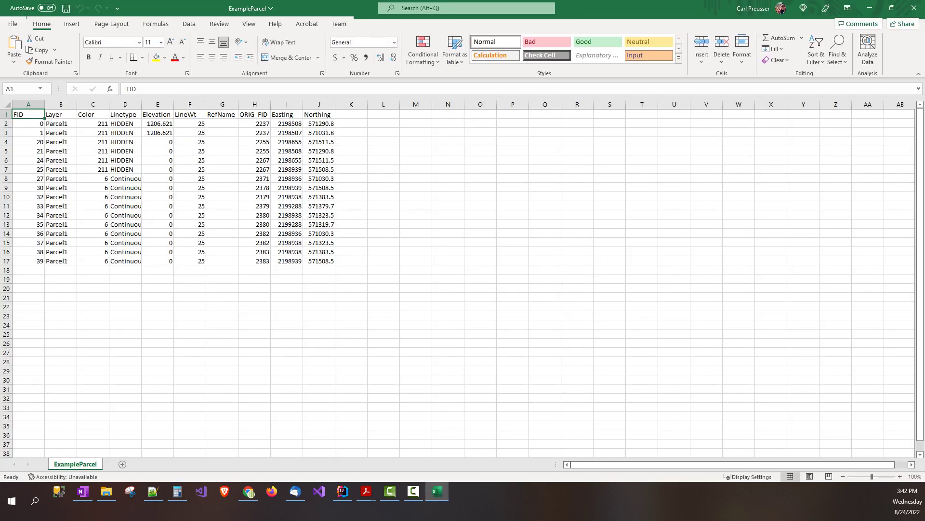
double_click(303, 104)
drag(346, 104, 345, 104)
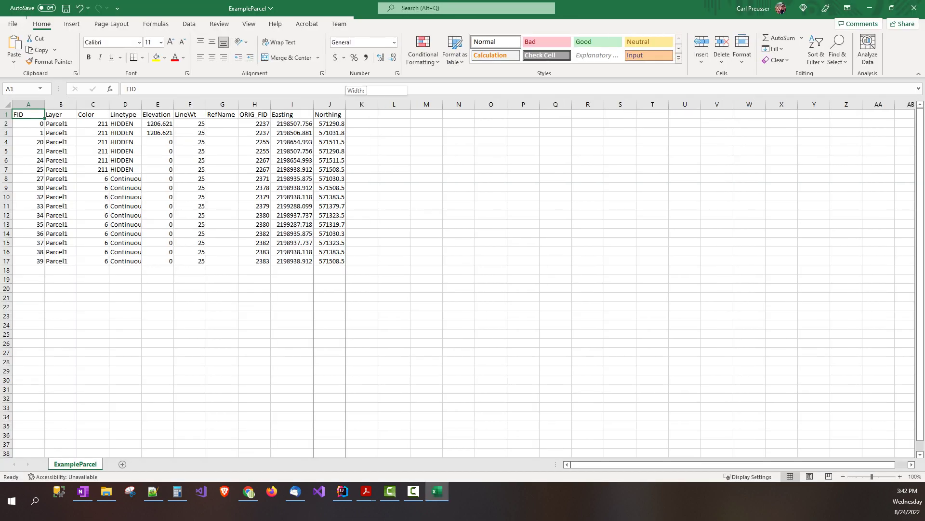
double_click(346, 104)
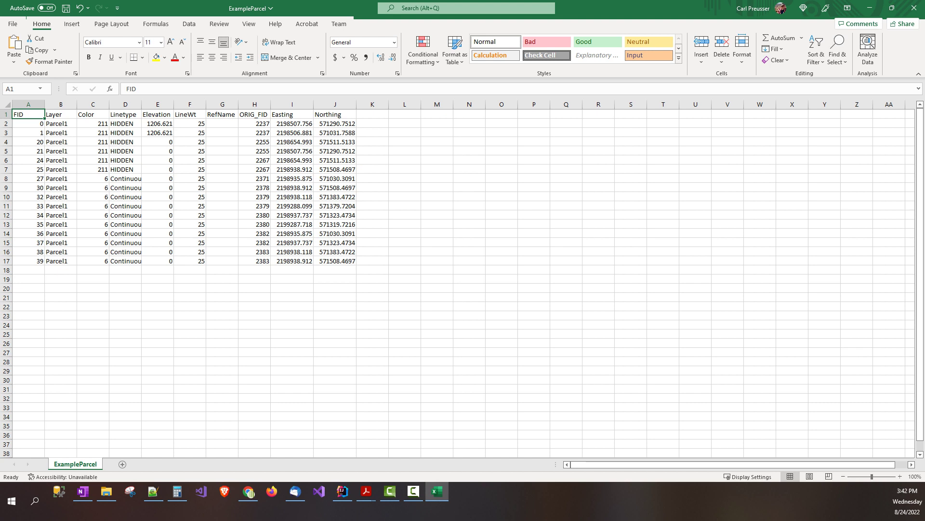
Examine the Easting and Northing headers and coordinates in rows 1 to 17 of the ExampleParcel sheet
drag(289, 114, 338, 261)
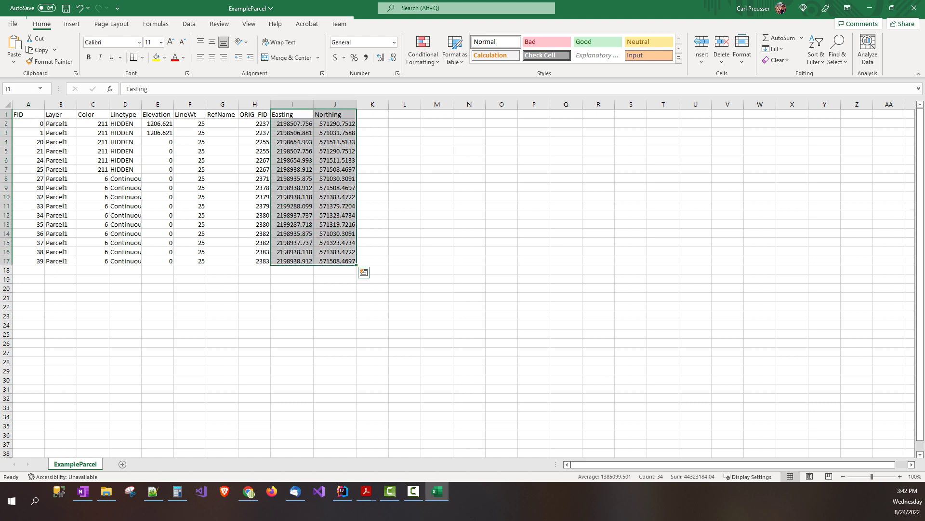
click(335, 114)
click(292, 114)
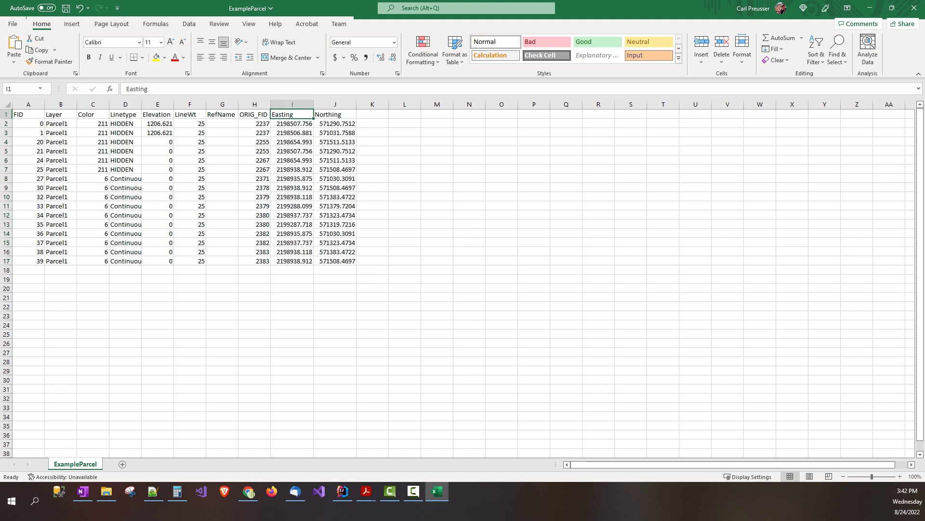
Look over the Elevation, LineWt, Linetype and Color columns of the ExampleParcel sheet and widen the Linetype column to fit its text
click(157, 114)
click(189, 114)
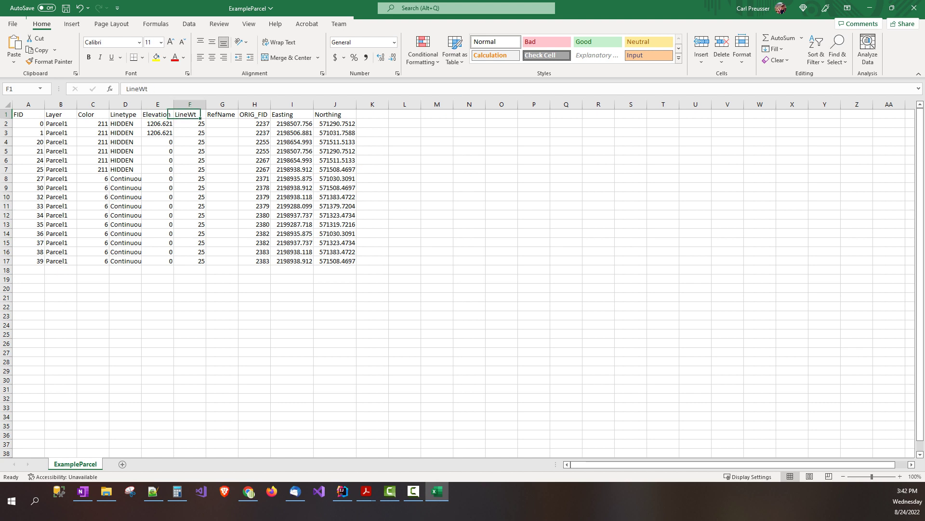
click(126, 114)
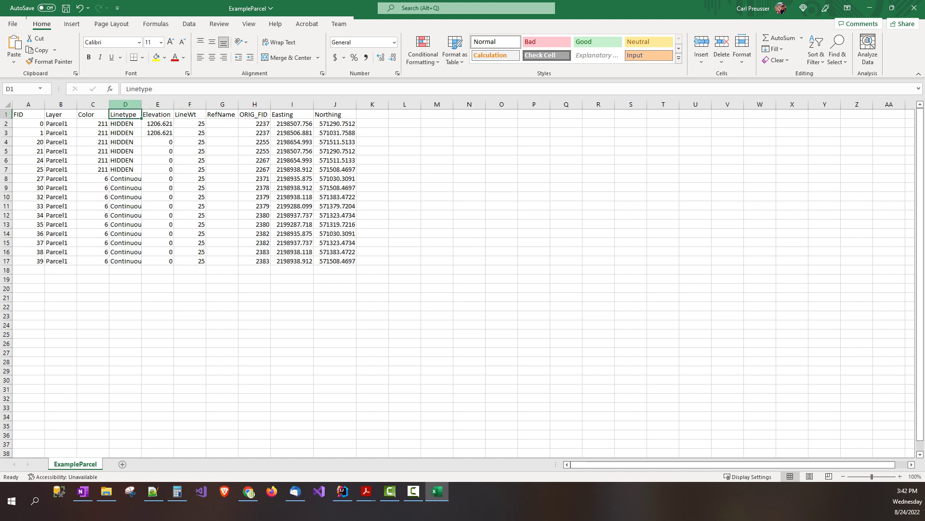
click(125, 104)
click(93, 104)
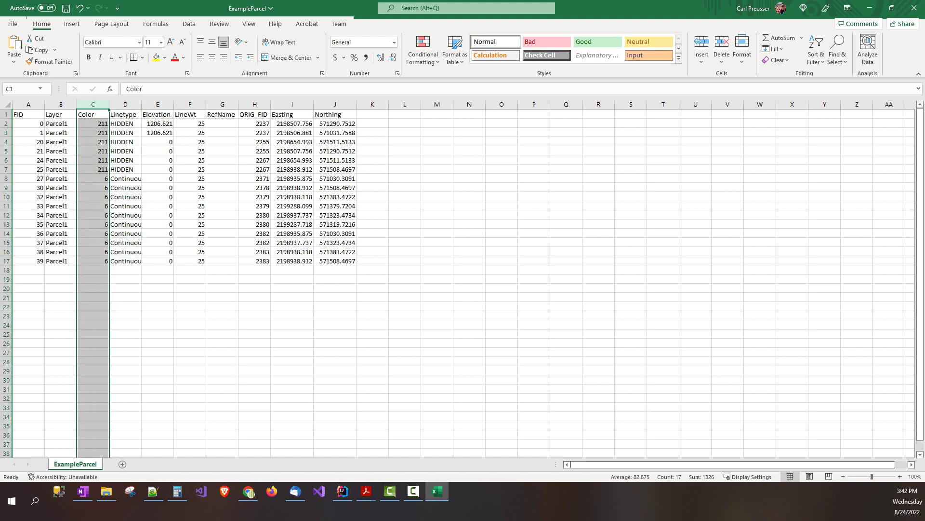
drag(141, 104, 169, 261)
Examine the Easting and Northing values in rows 2 to 17 and switch back to the NewSeptic map in the browser
drag(304, 123, 346, 261)
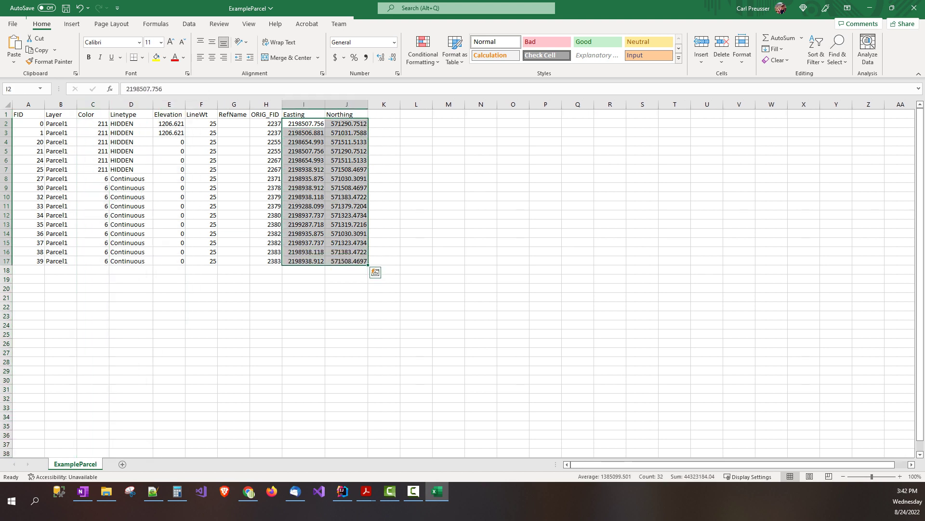
click(449, 160)
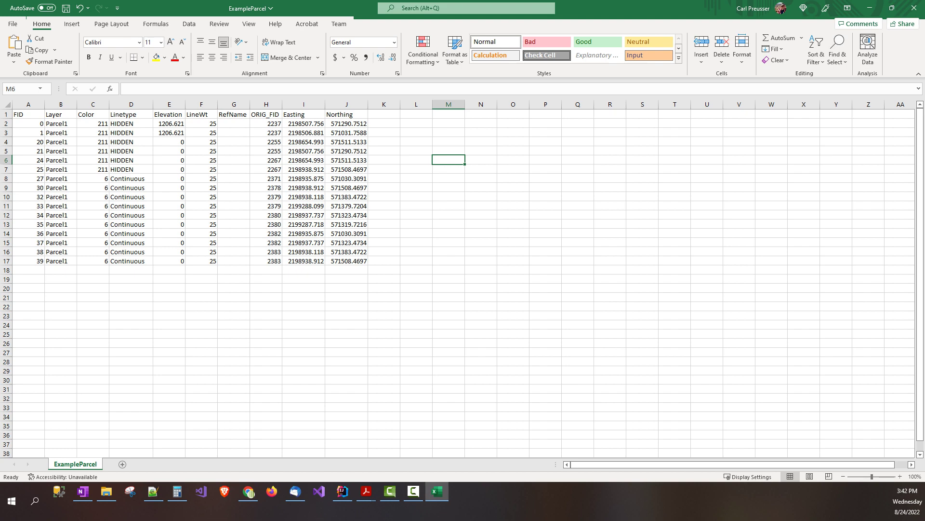
click(870, 8)
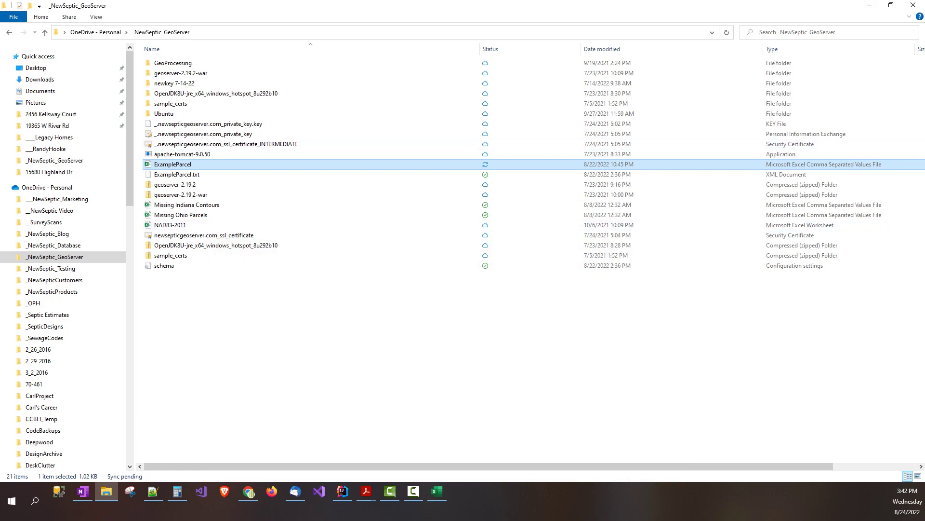
click(870, 6)
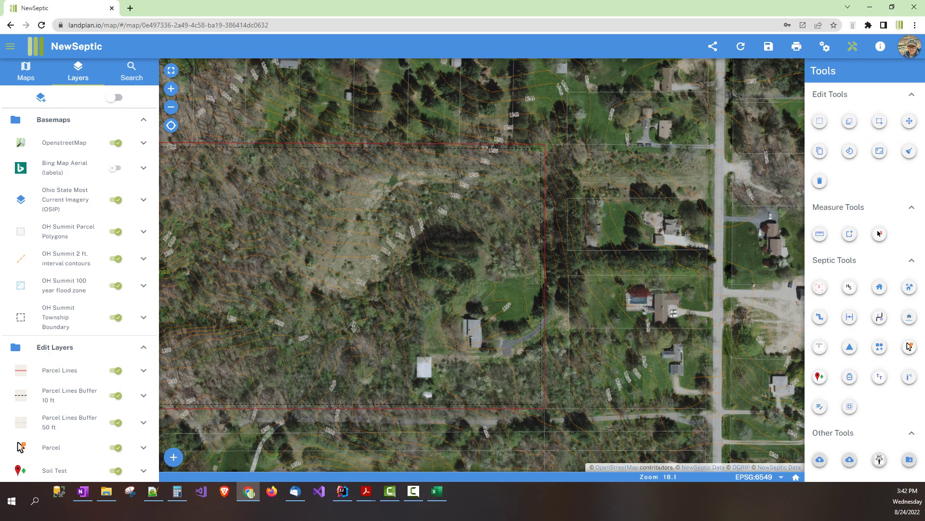
Load the ExampleParcel CSV file from the _NewSeptic_GeoServer folder into the GPS points import
drag(482, 265, 454, 264)
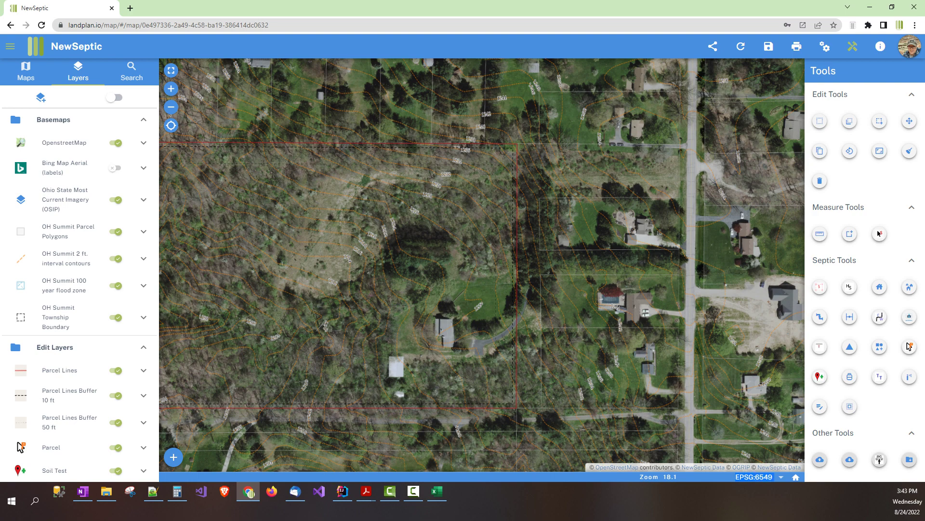
drag(549, 271, 539, 273)
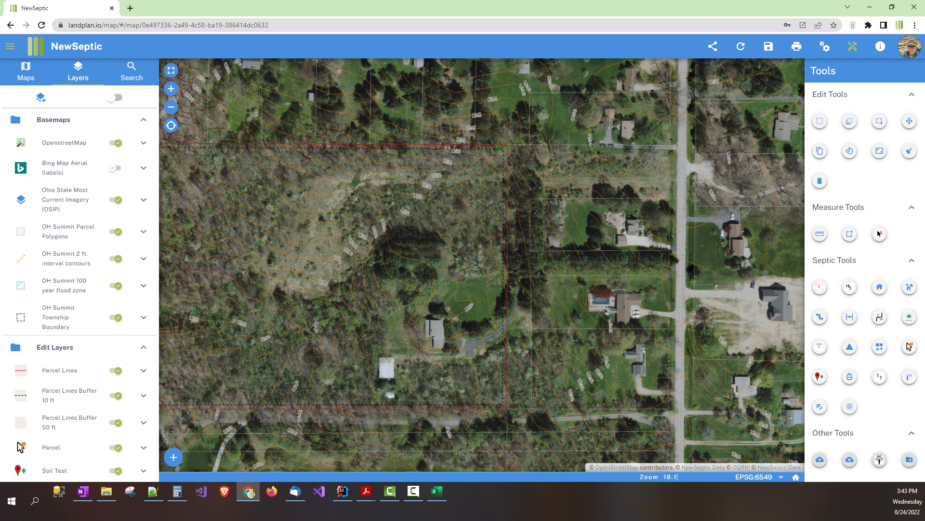
drag(434, 337, 458, 337)
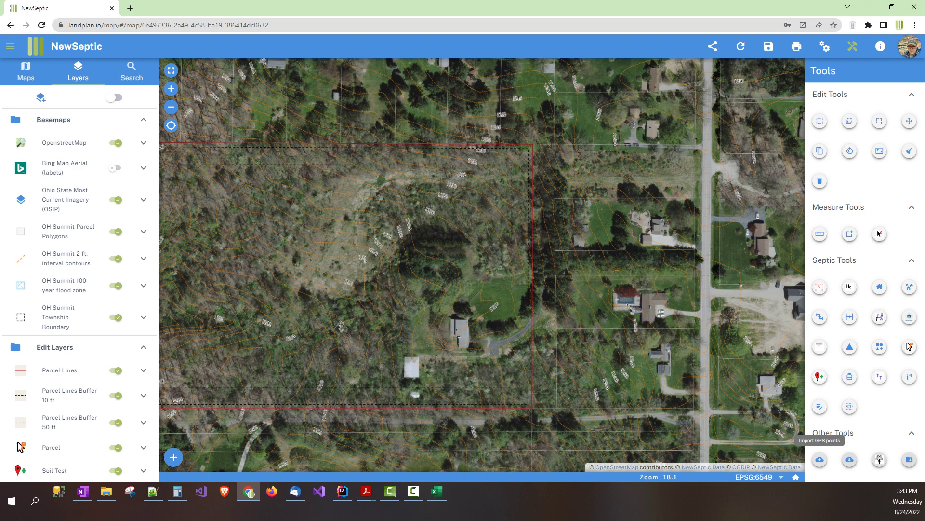
click(820, 459)
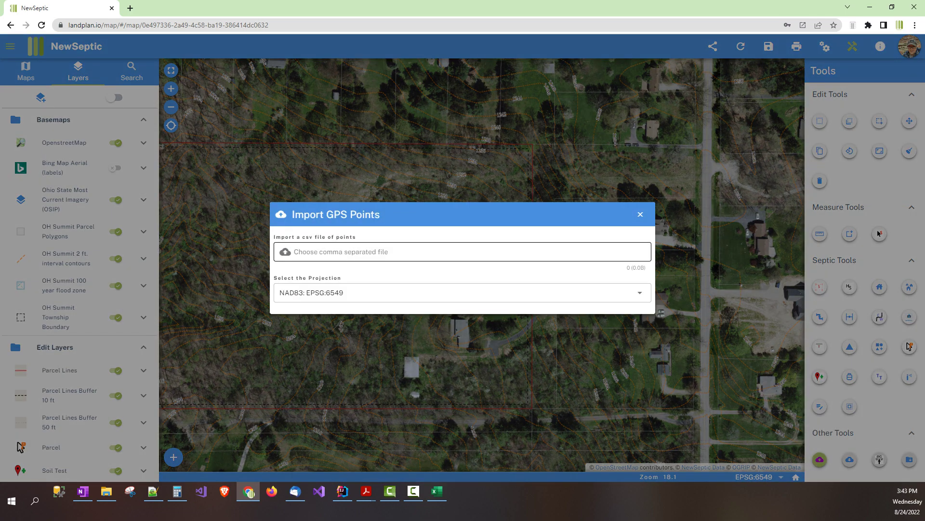
click(463, 251)
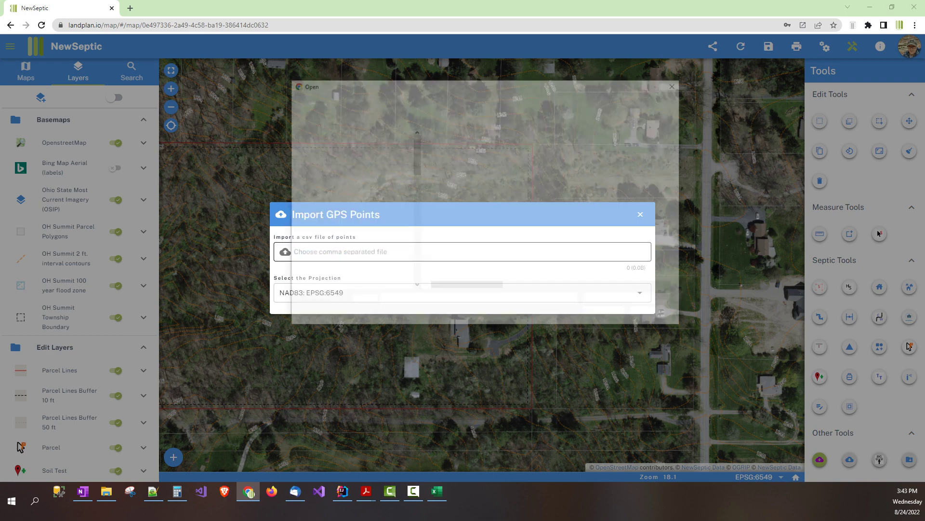
click(458, 207)
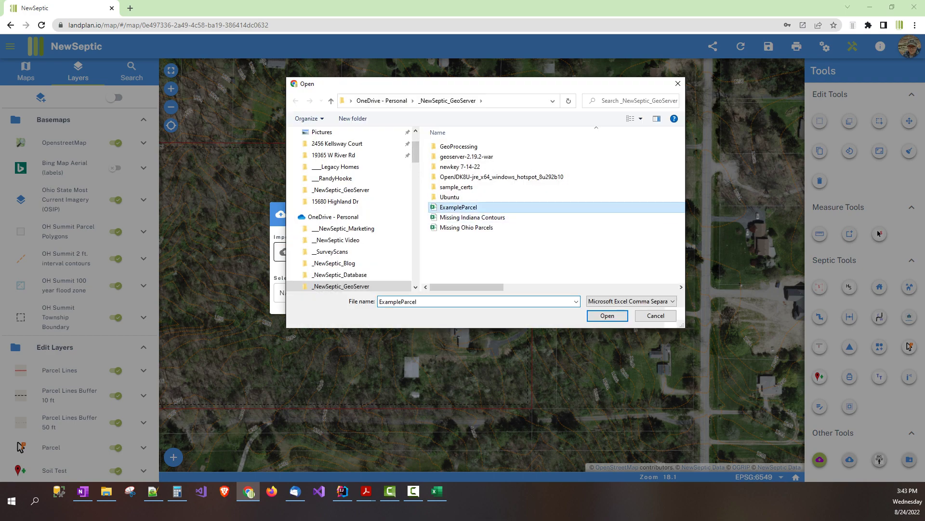
click(608, 316)
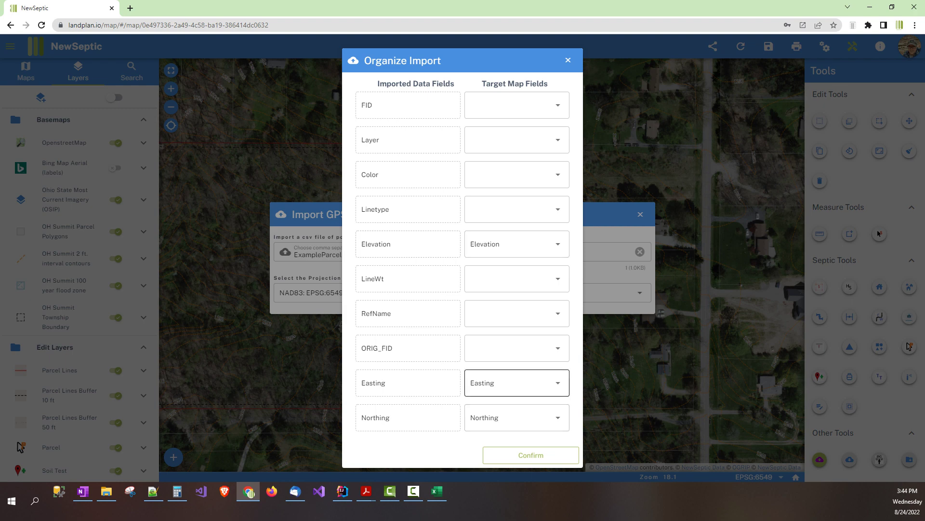
Check the imported Easting field's matching, assign the imported Layer field to the Name map field, and confirm the field assignments
double_click(373, 383)
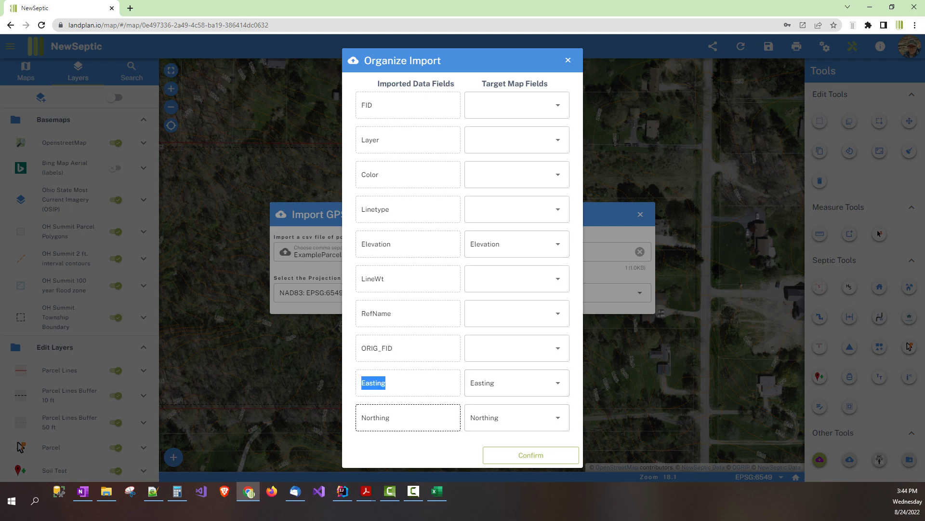
click(374, 383)
drag(386, 383, 362, 383)
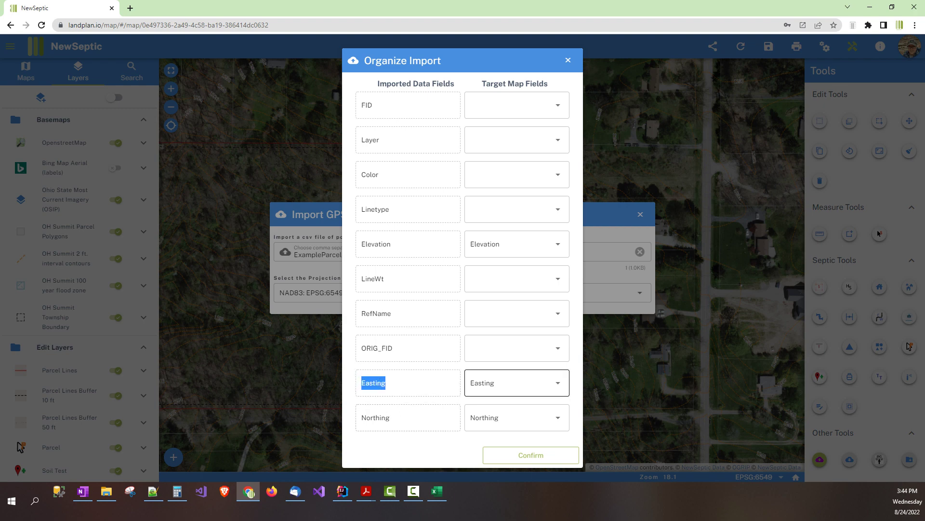
click(511, 313)
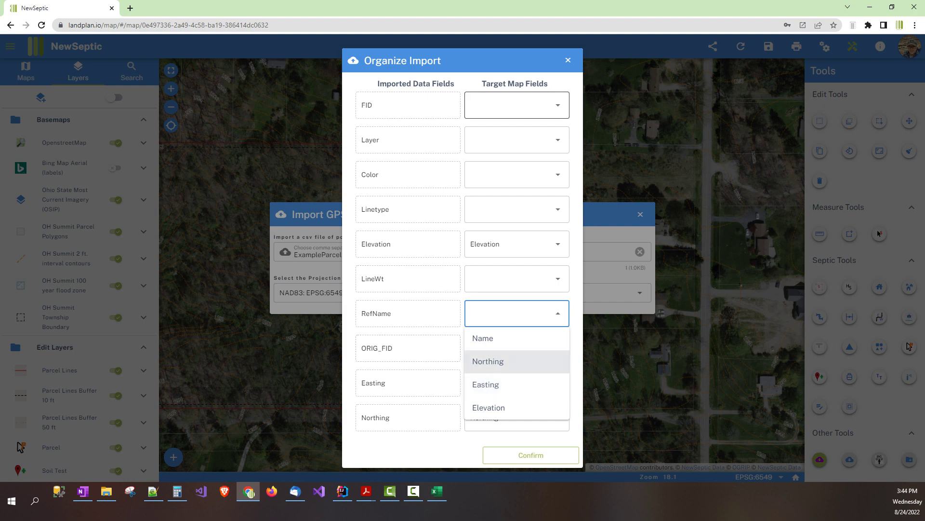
click(424, 139)
click(517, 139)
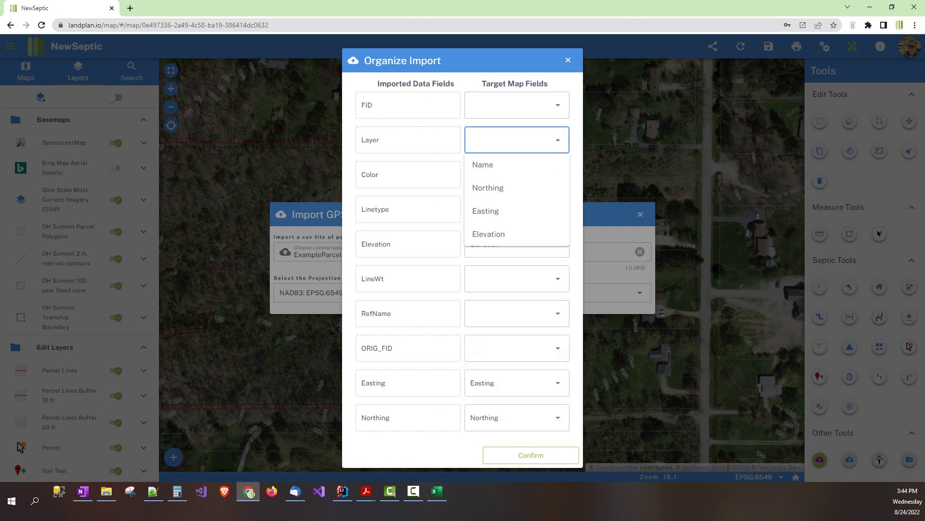
click(501, 165)
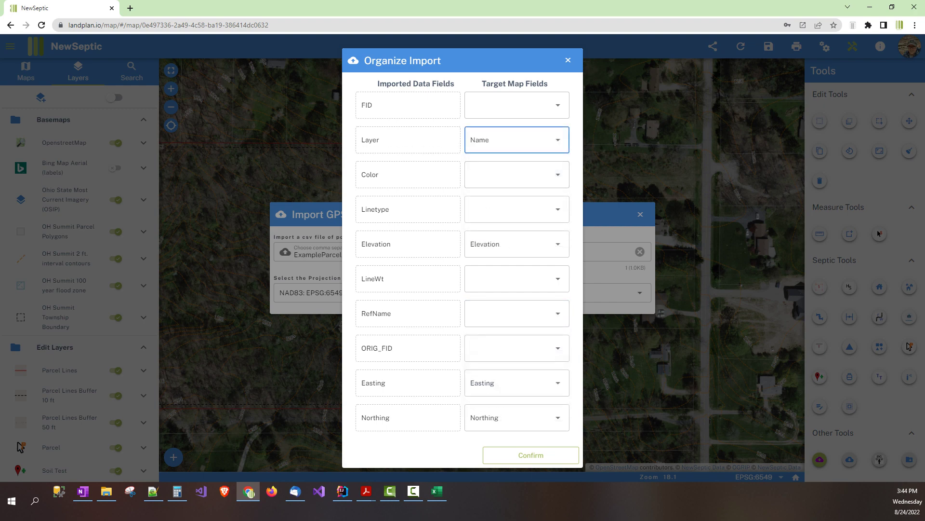
double_click(371, 139)
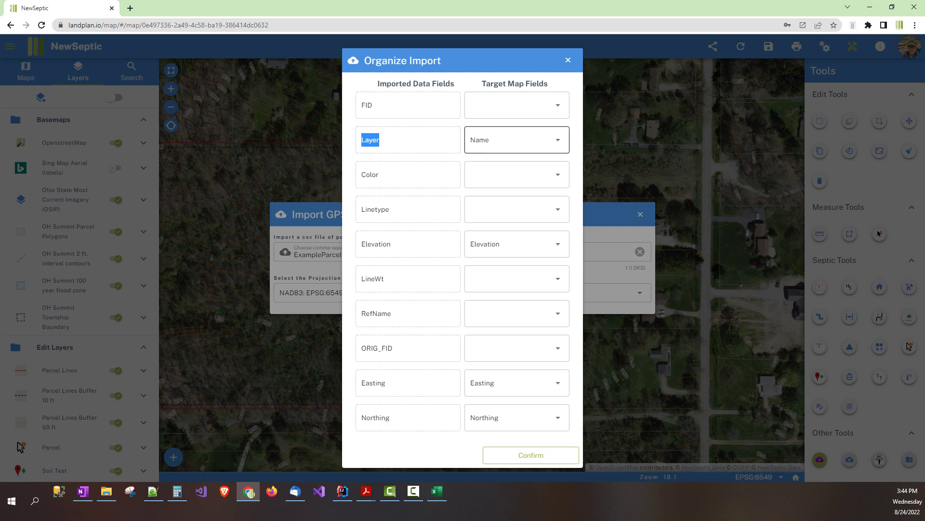
click(531, 455)
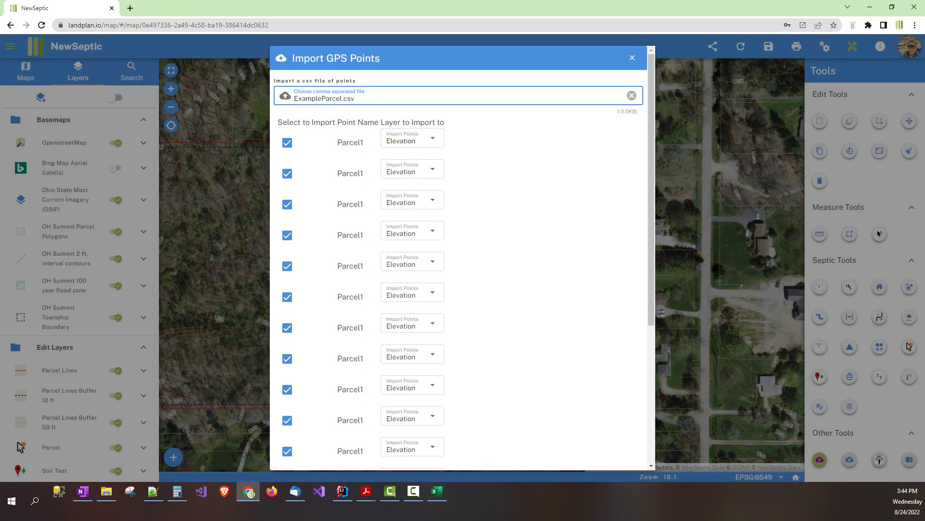
Review the Parcel1 points, keep all of them selected for the Elevation layer, and add the GIS data to the map
scroll(458, 258, down, 1)
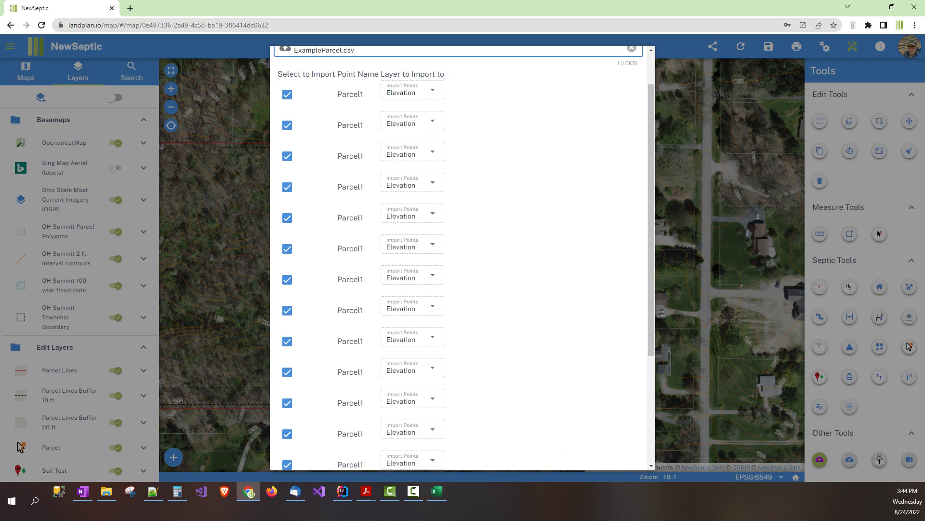
scroll(412, 264, down, 3)
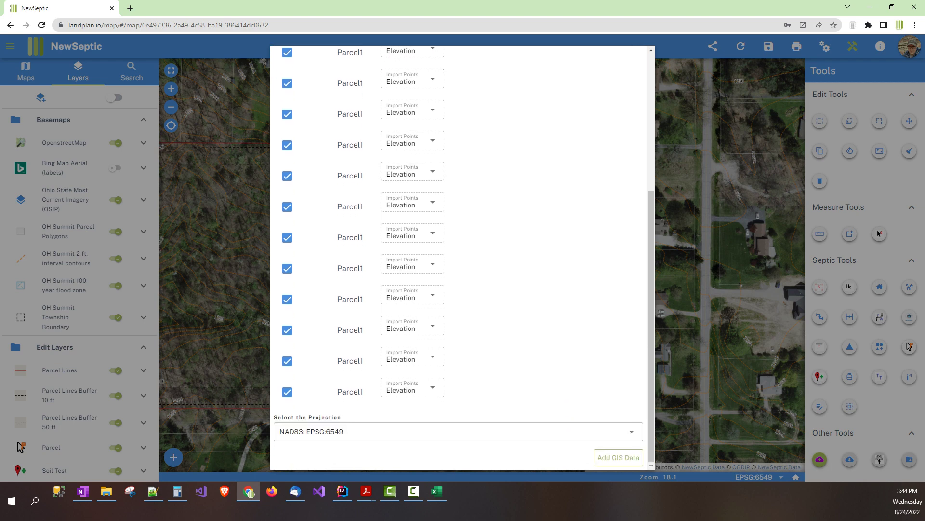
scroll(412, 264, up, 5)
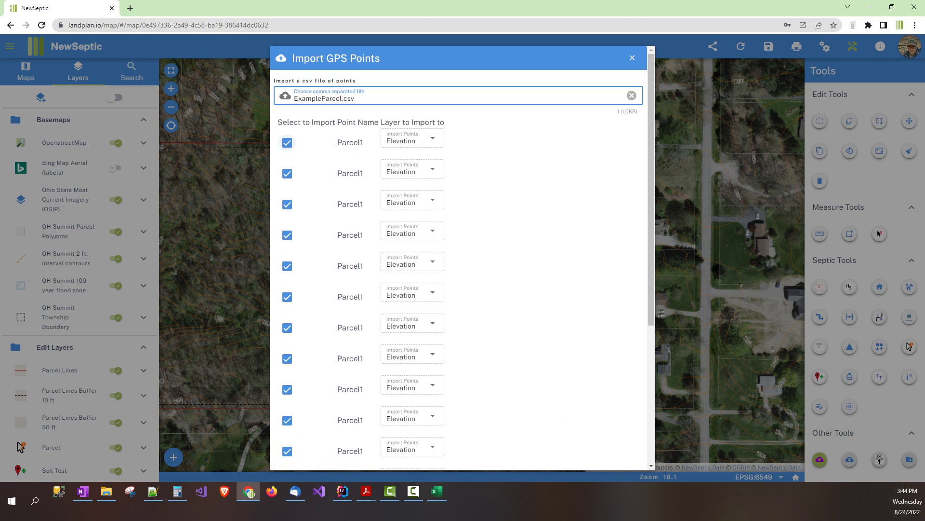
click(287, 143)
click(287, 143)
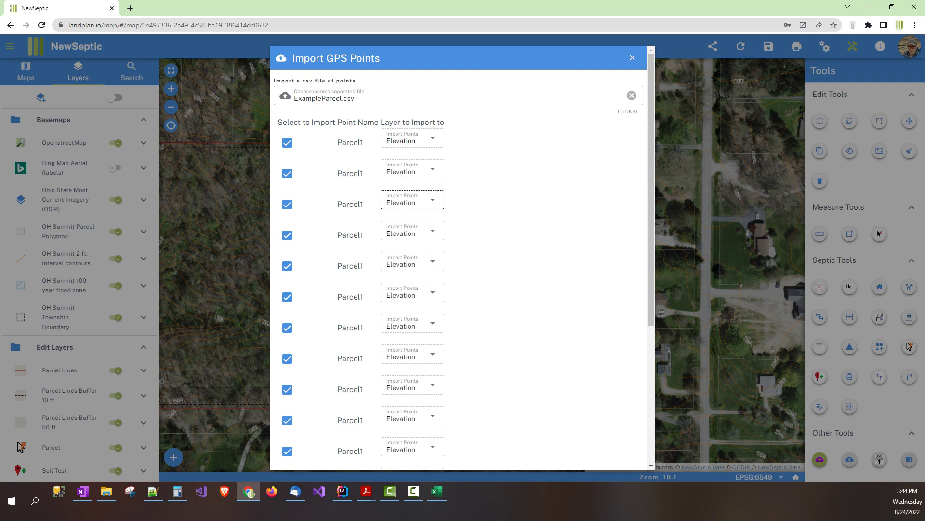
scroll(404, 203, down, 5)
scroll(405, 203, down, 1)
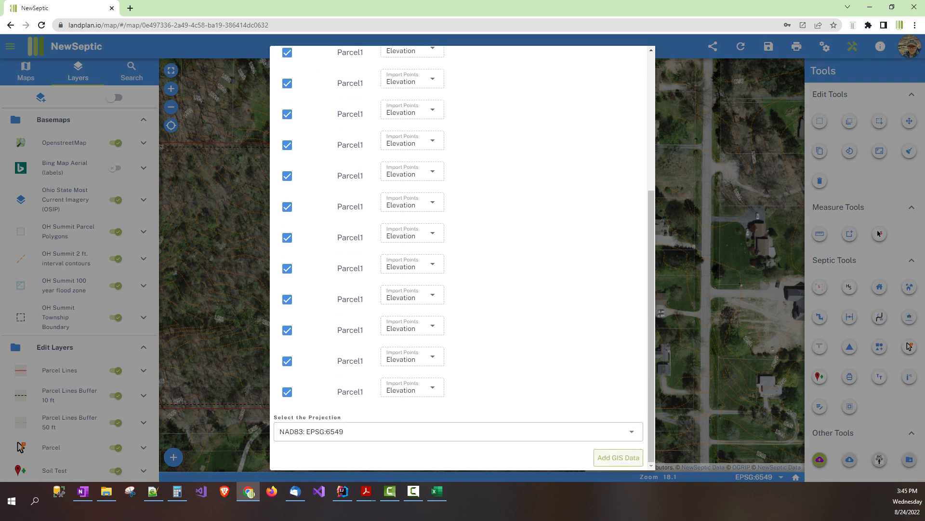
click(618, 456)
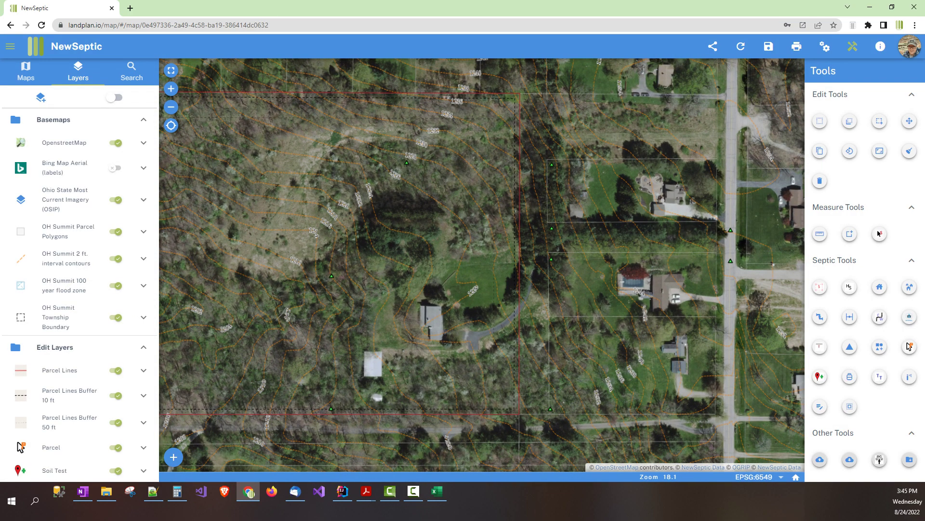
Select the imported point at the northwest corner of the house lot east of the parcel, examine its elevation and user-defined name, and clear the selection
click(820, 121)
click(552, 165)
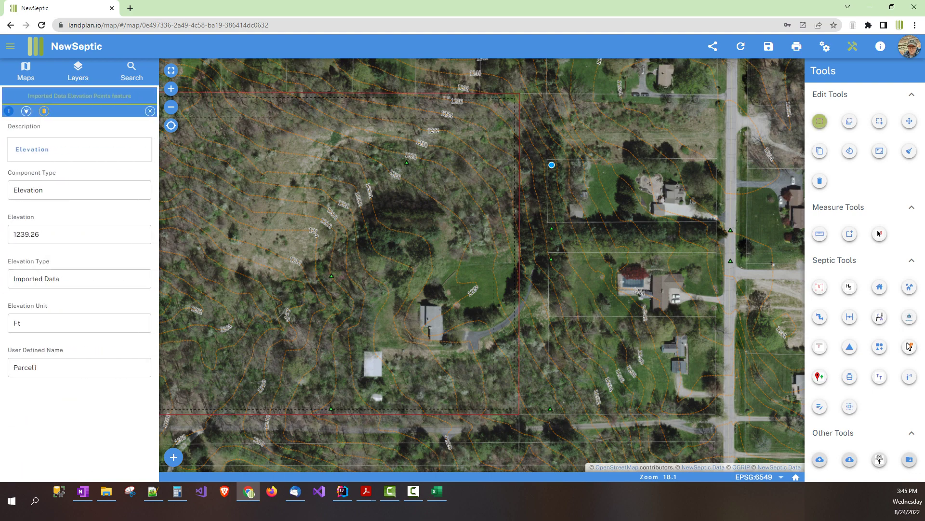
click(39, 234)
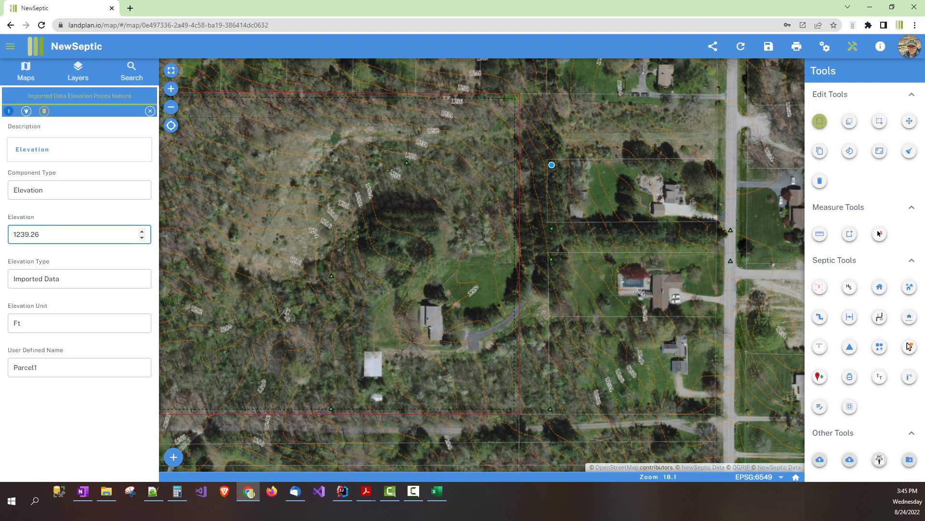
key(Tab)
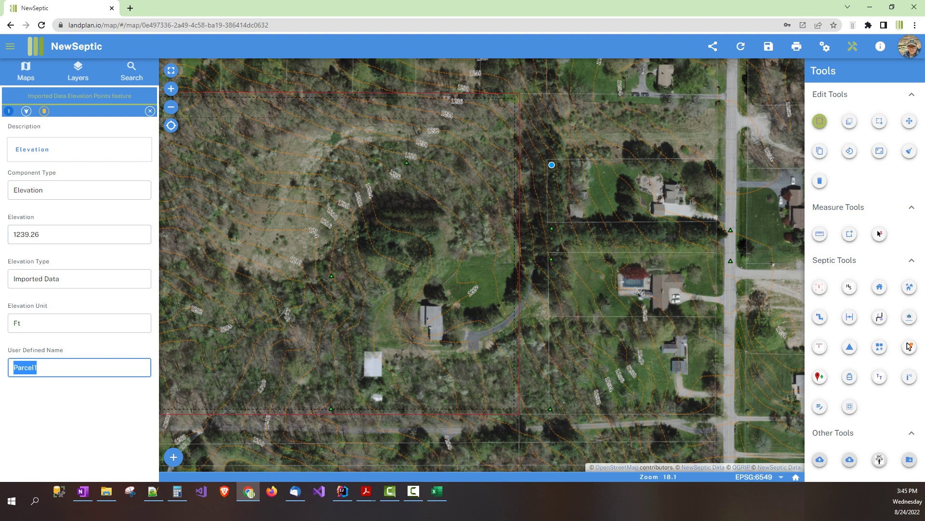
click(53, 235)
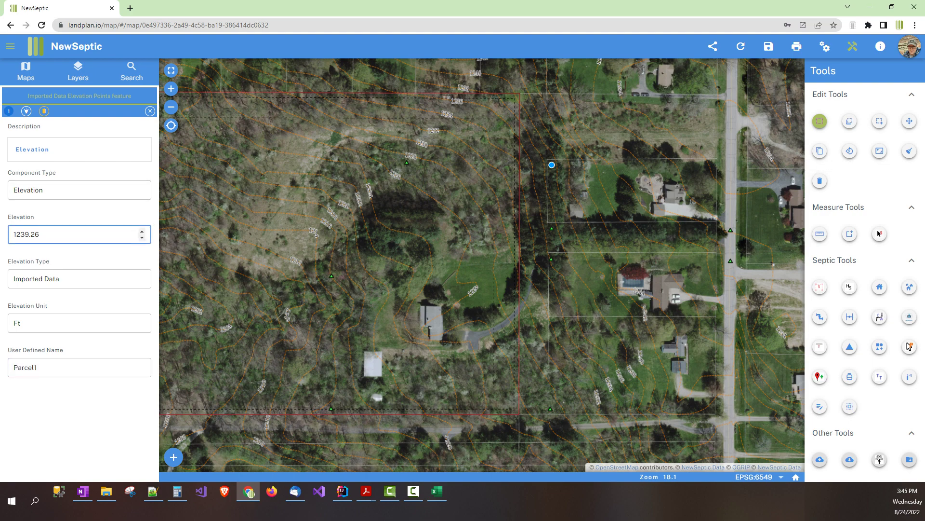
key(ctrl+a)
click(318, 241)
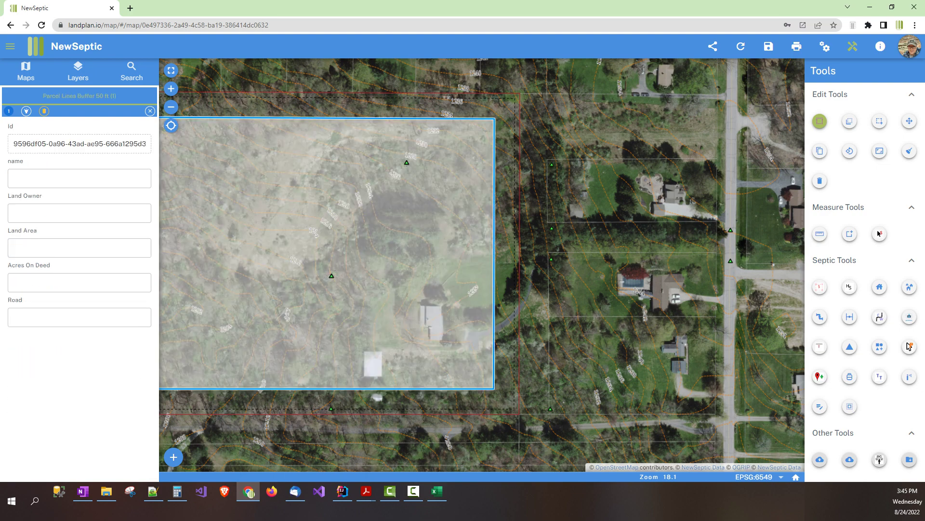
key(Escape)
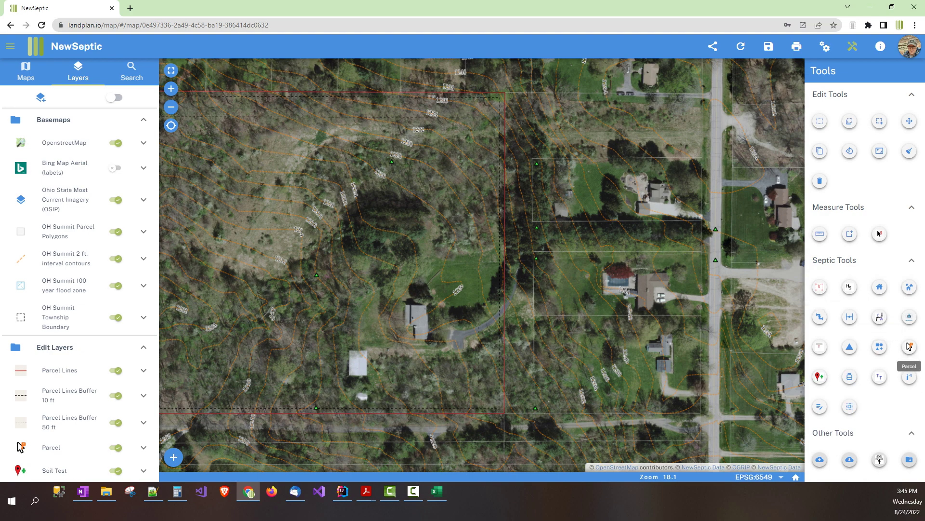
Start the Parcel drawing tool and set it to snap to the Elevation Points layer
click(909, 346)
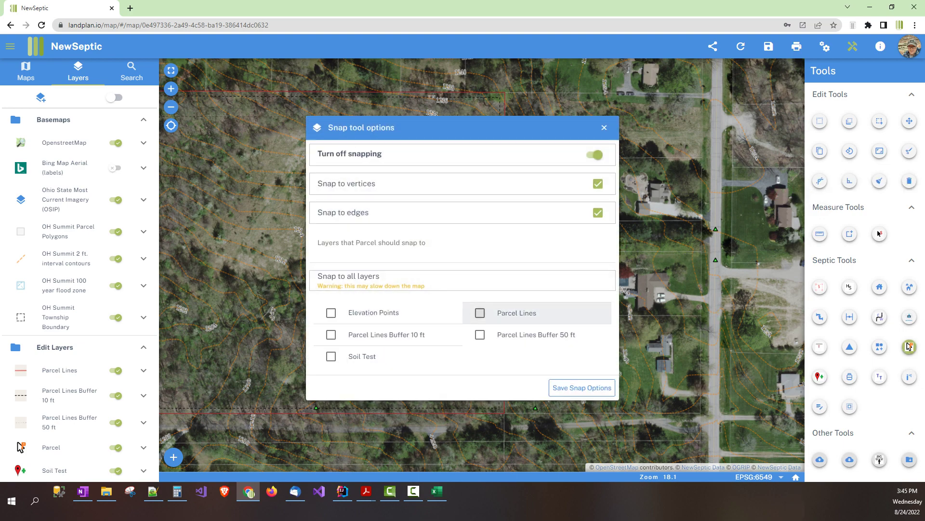
click(331, 312)
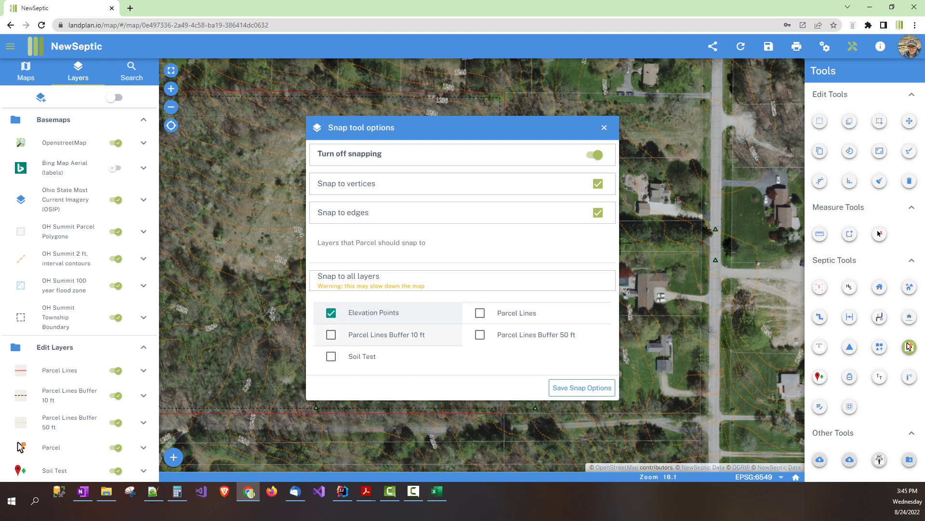
click(625, 243)
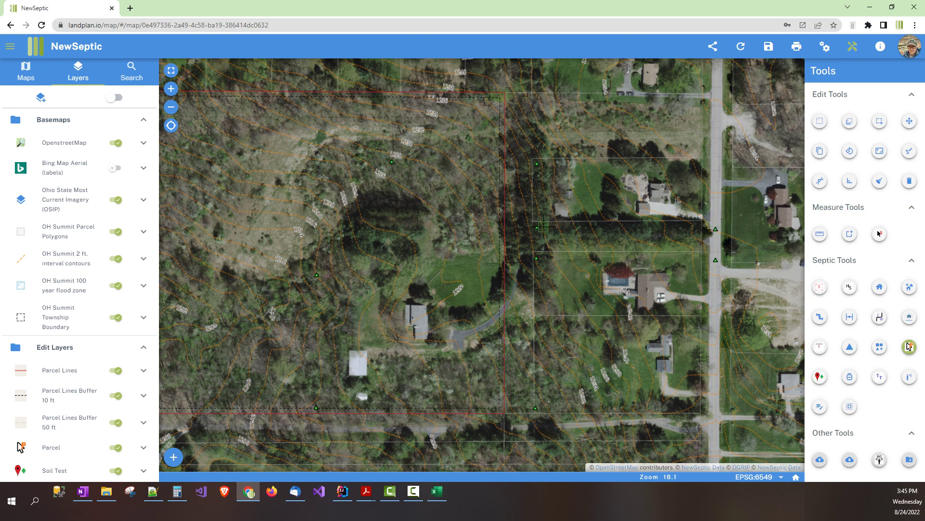
Draw the parcel polygon by snapping through the imported points, from the driveway strip's northern road corner around the lot to its southern road corner
scroll(80, 366, down, 1)
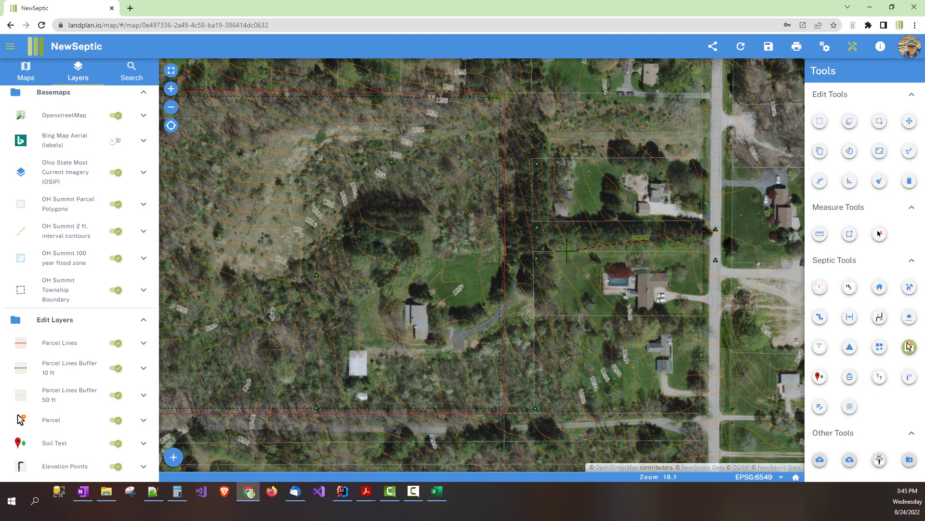
scroll(542, 227, up, 1)
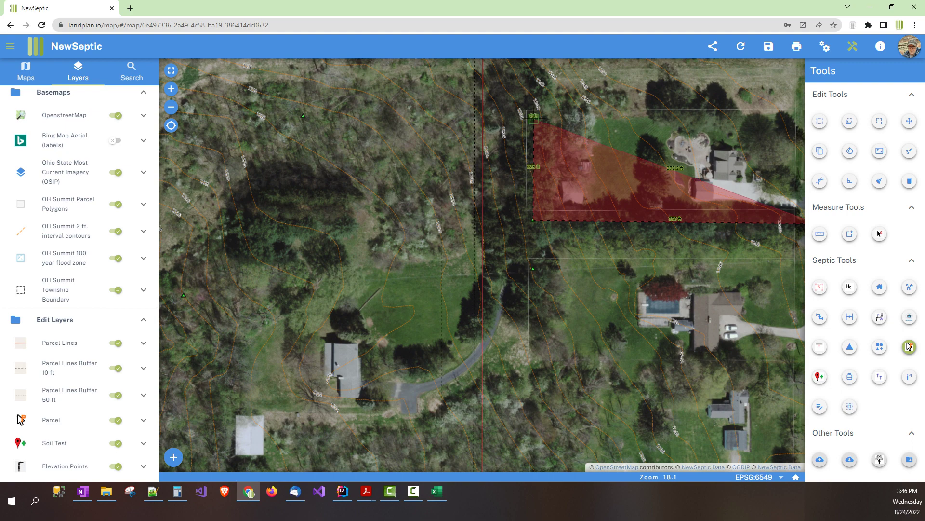
click(533, 118)
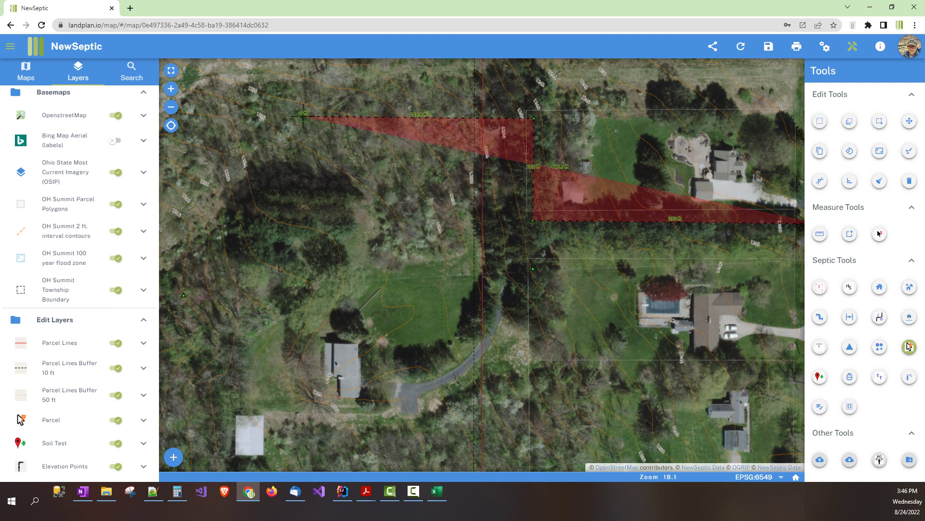
drag(246, 244, 396, 155)
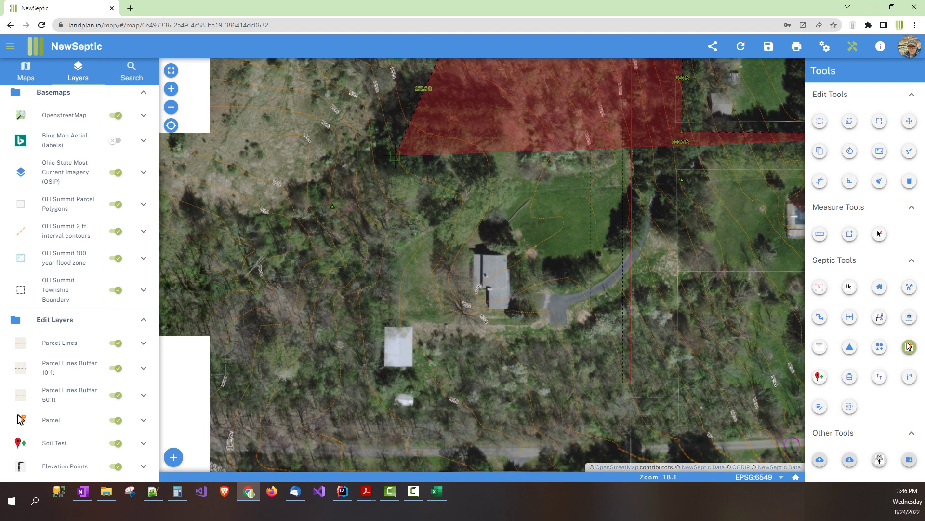
drag(385, 202, 364, 316)
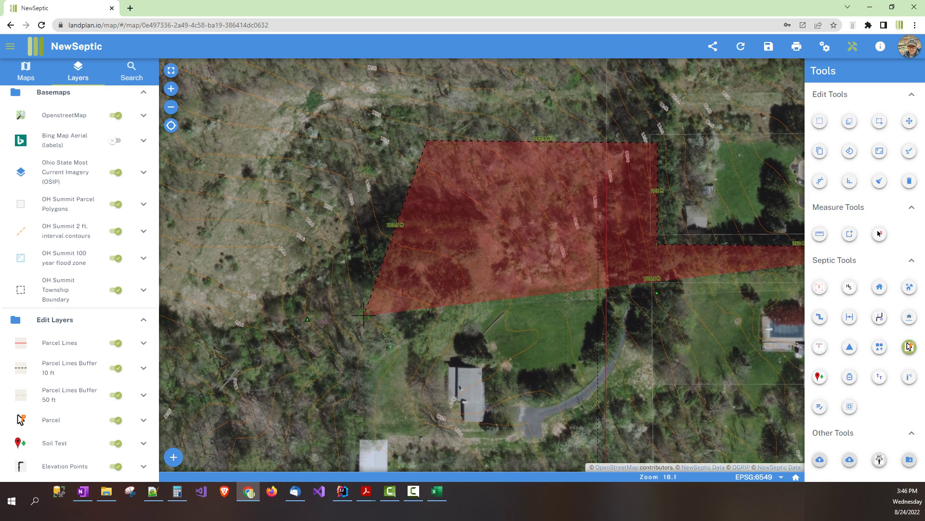
scroll(333, 278, down, 2)
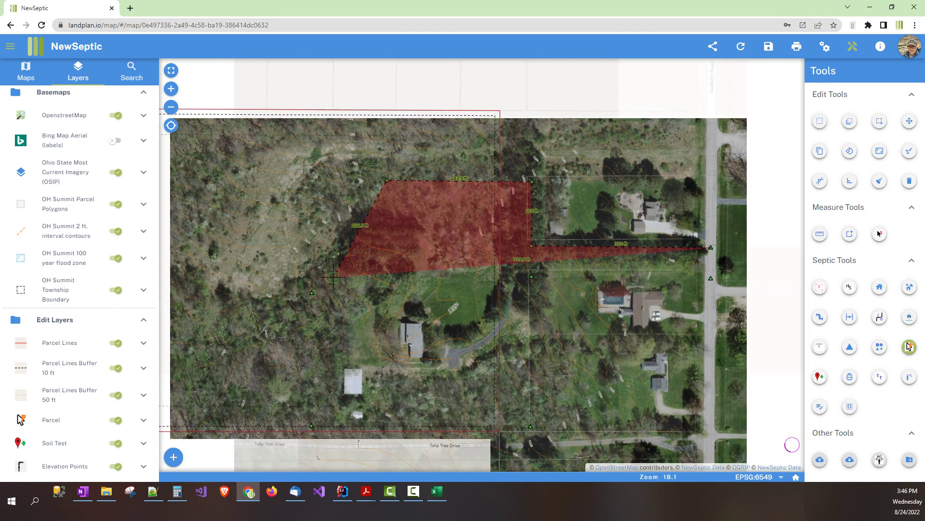
click(312, 291)
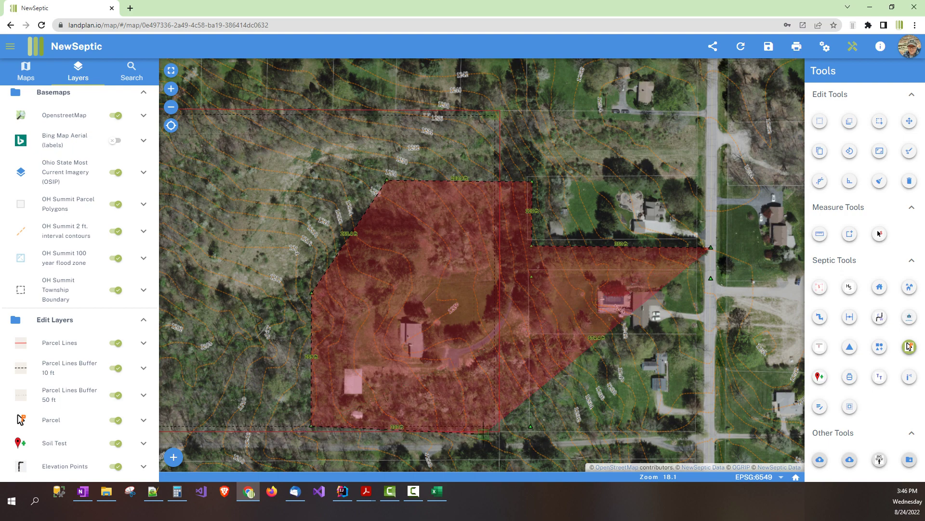
click(530, 425)
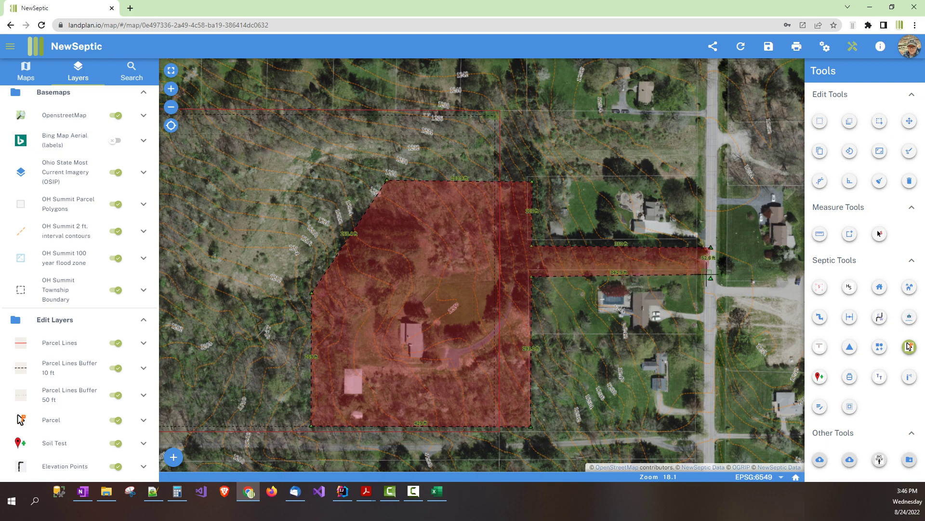
double_click(711, 278)
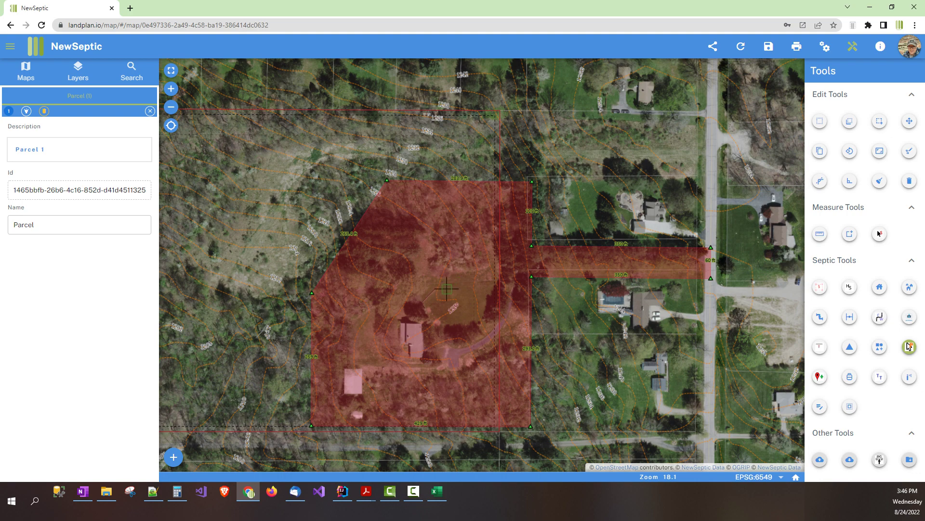
Commit the drawn parcel, removing the old parcel and moving the soil test to the new one, and save the map
right_click(444, 269)
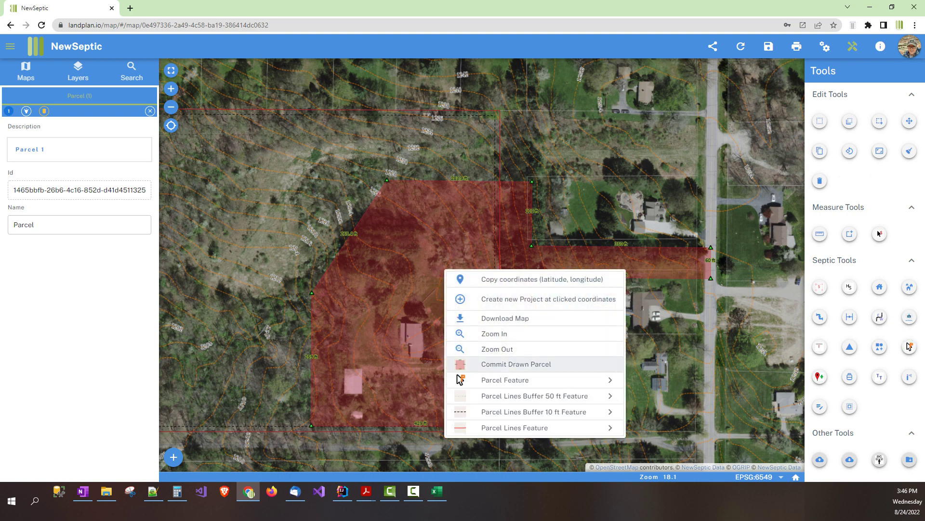
click(459, 367)
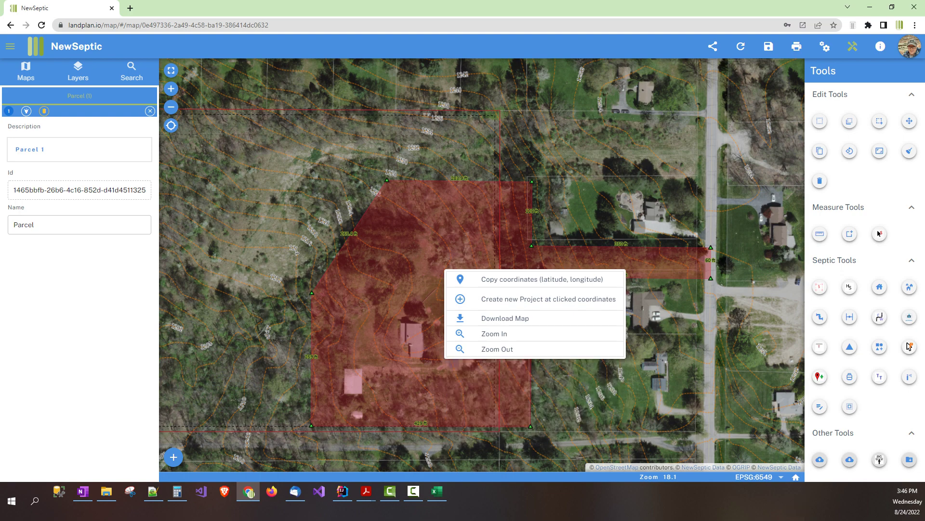
click(400, 246)
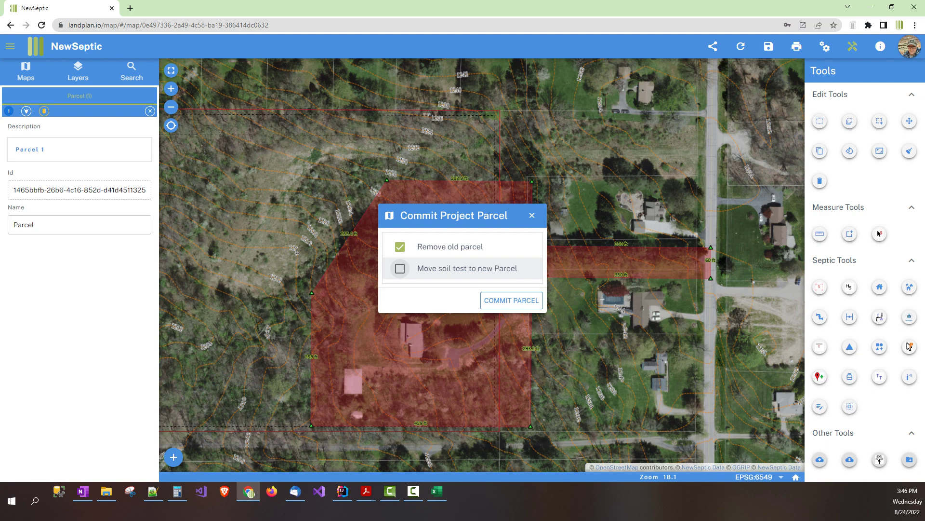
click(400, 268)
click(511, 300)
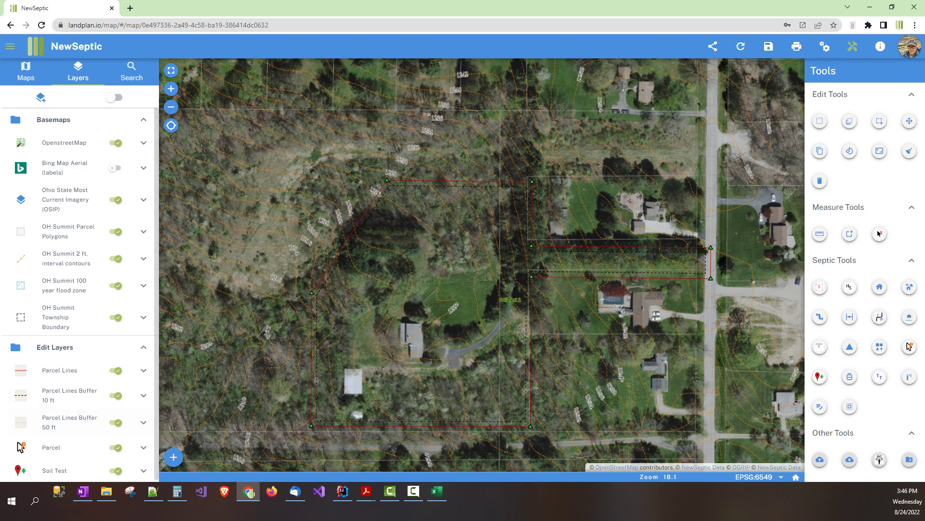
click(768, 46)
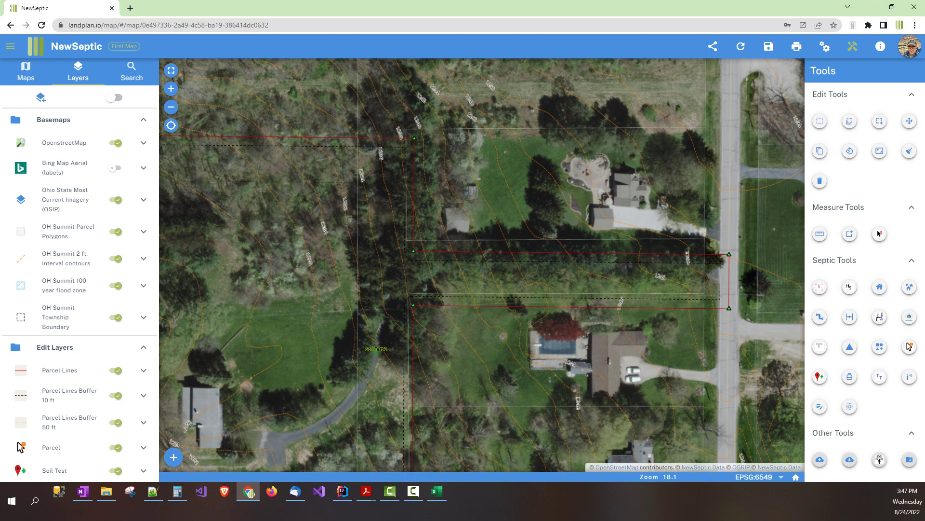
Examine the committed parcel outline, compare it with Parcel A in the Olenka Court Private Drive Improvement PDF in Acrobat, and return to the map
scroll(494, 314, down, 4)
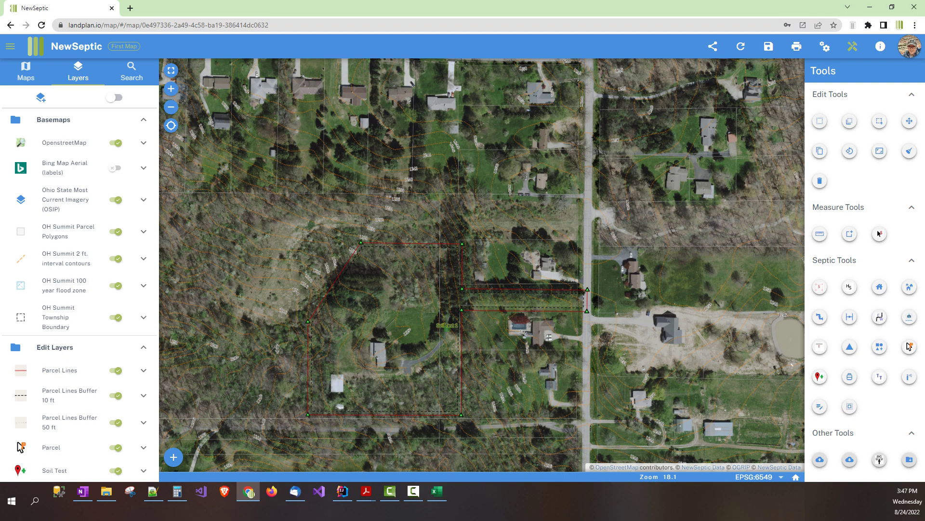
drag(436, 358, 435, 347)
scroll(435, 347, up, 2)
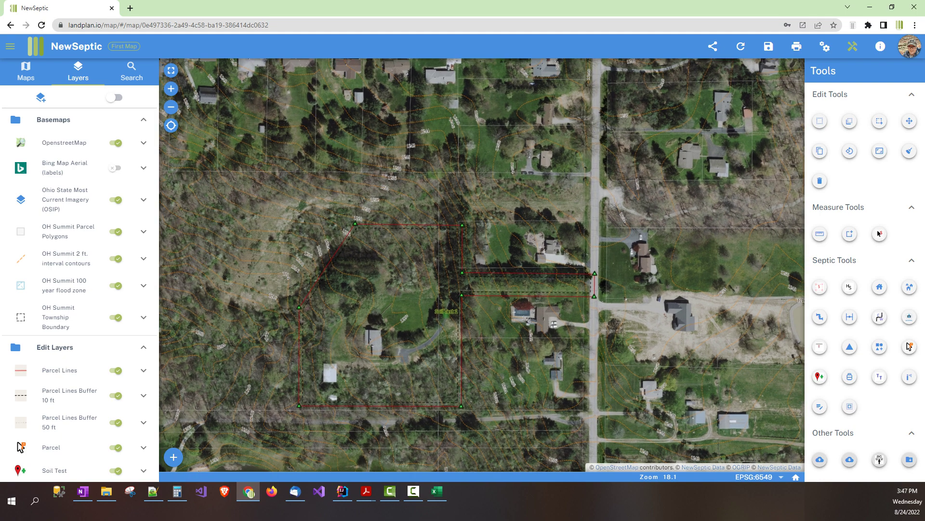
scroll(319, 438, up, 1)
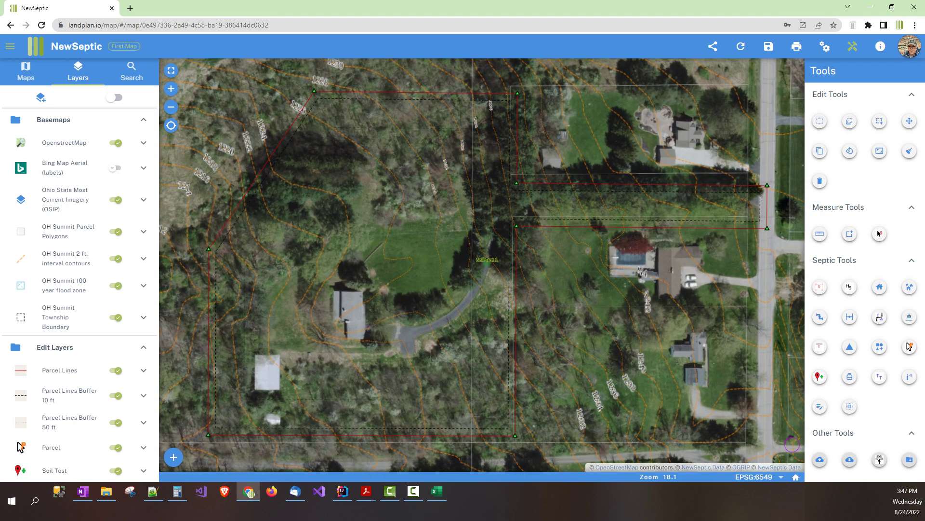
click(366, 492)
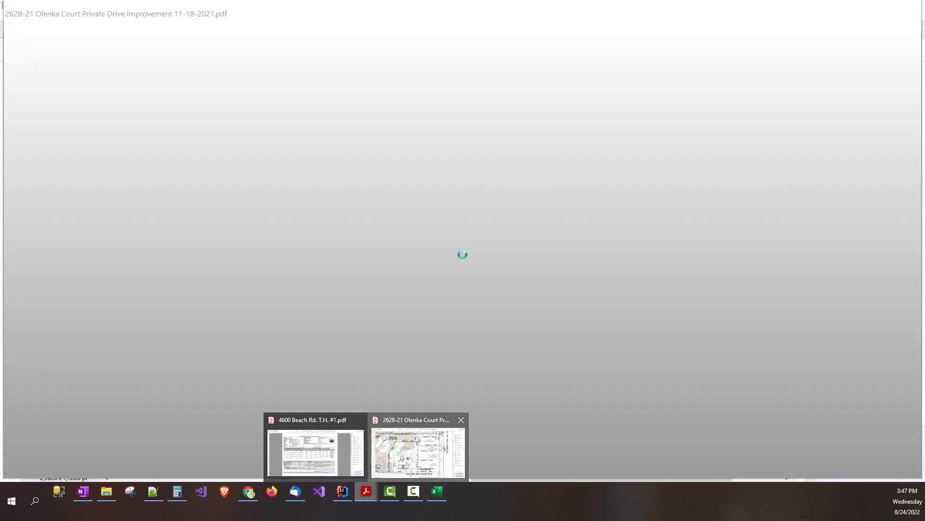
click(418, 452)
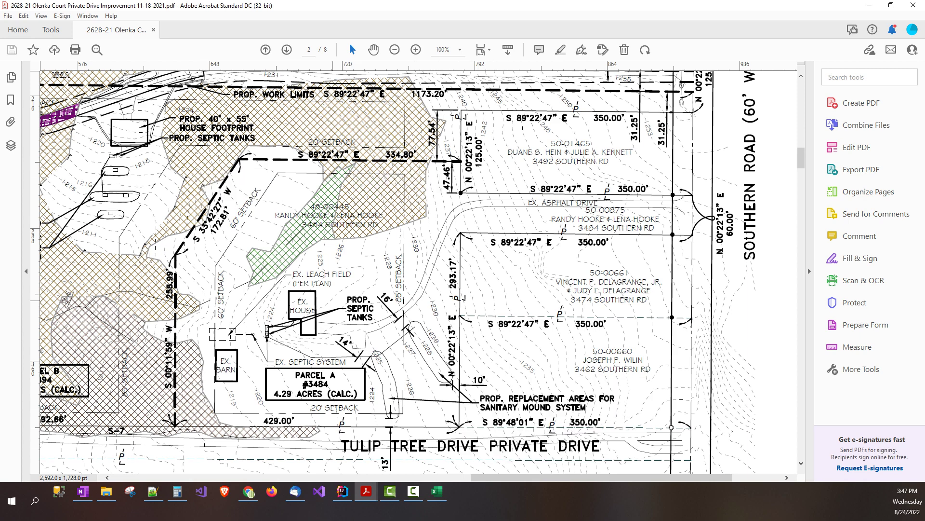
scroll(455, 313, up, 1)
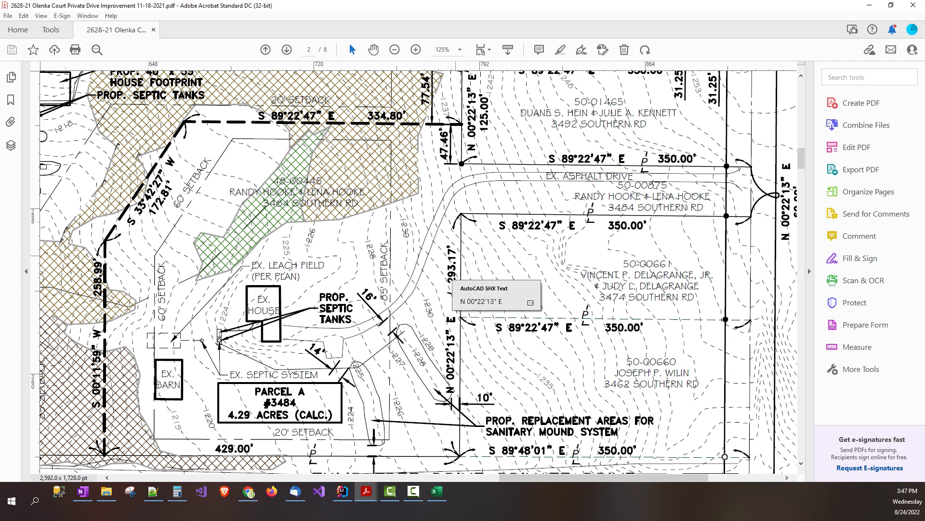
click(870, 5)
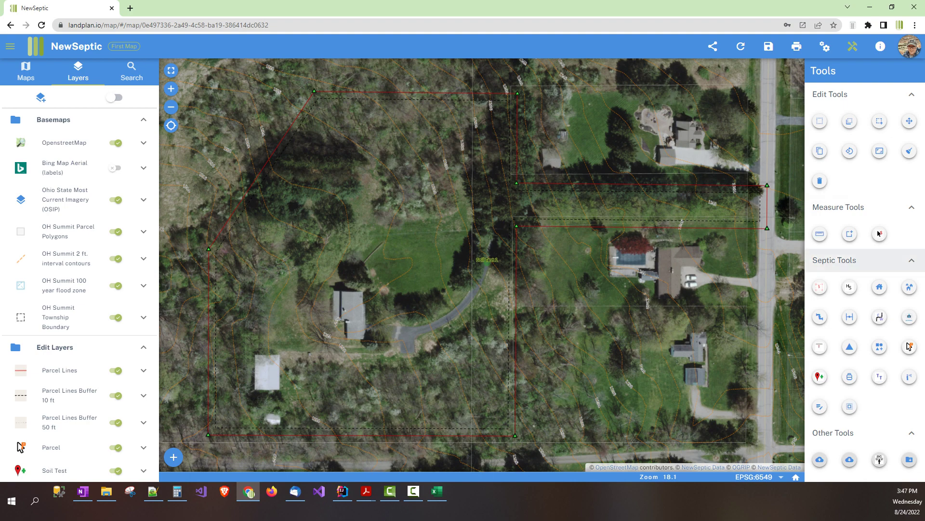
Measure the parcel's east boundary from its southeast corner to the driveway strip's south line, with snapping to Parcel Lines
click(819, 234)
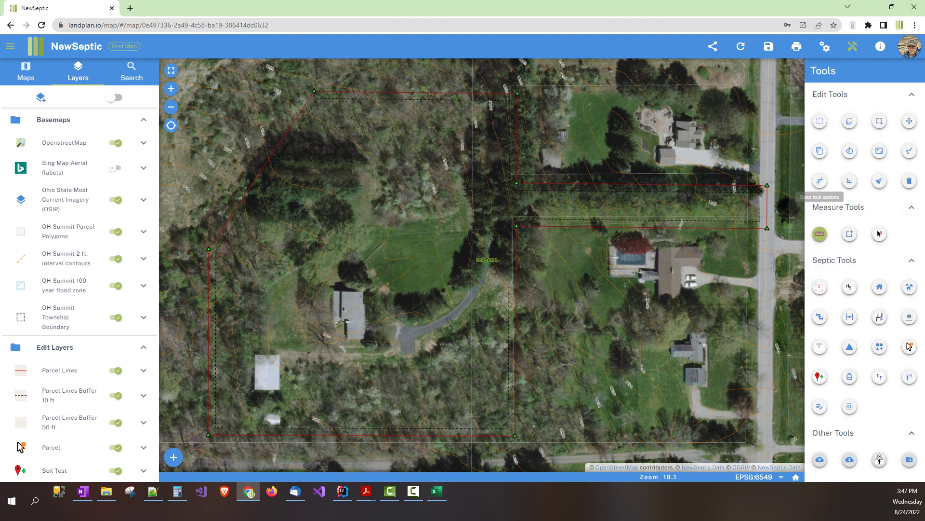
click(820, 182)
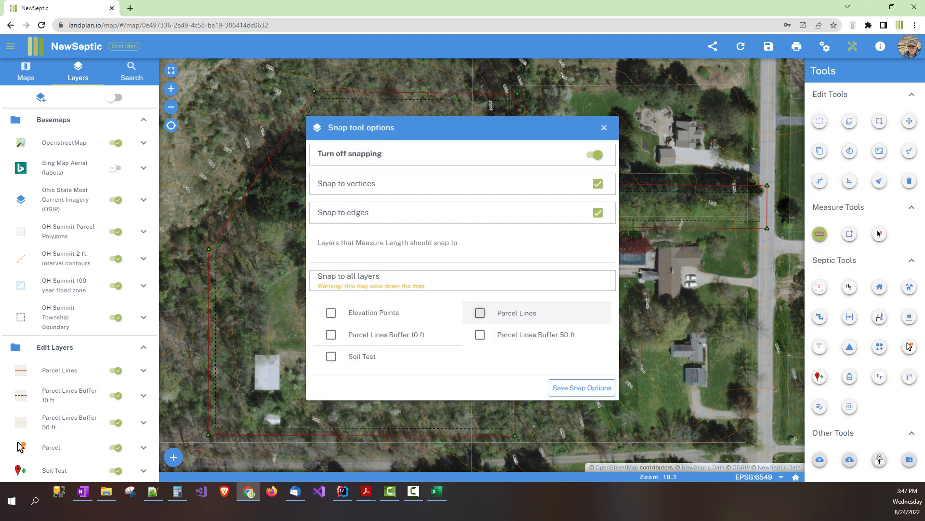
click(480, 313)
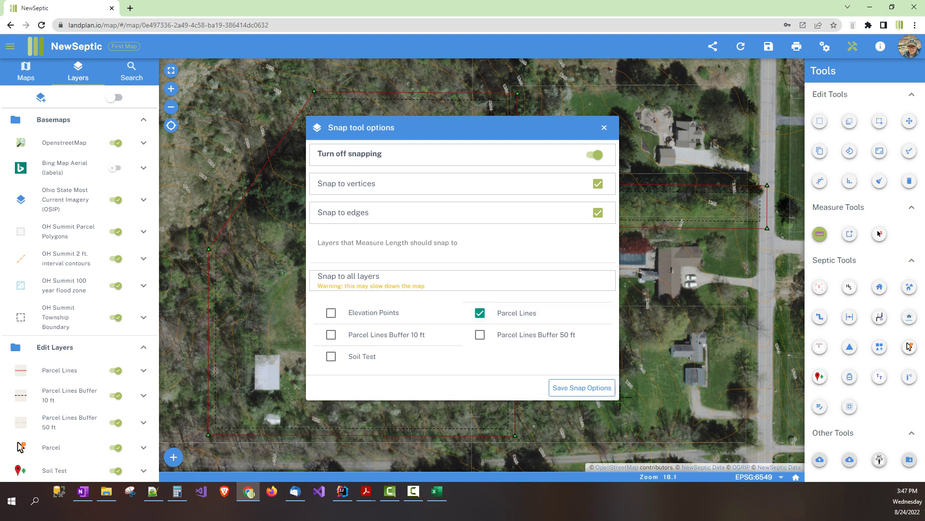
click(569, 389)
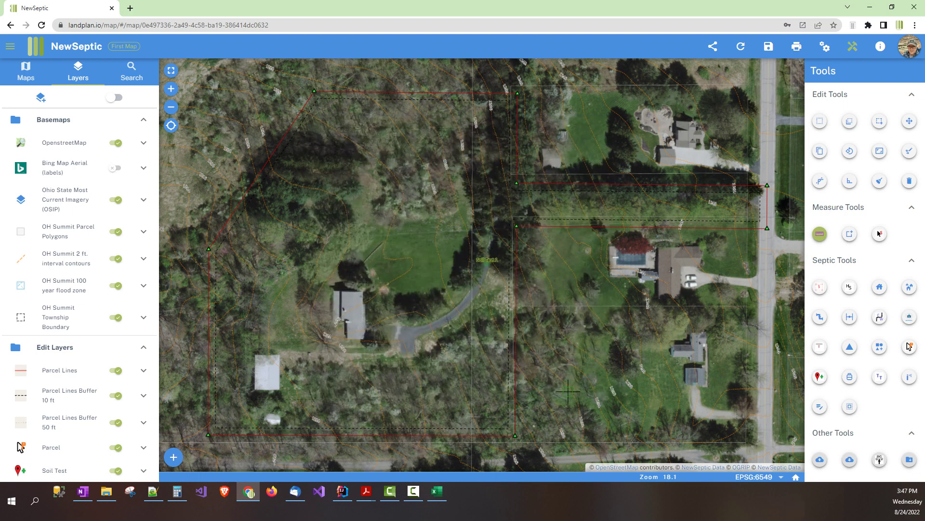
click(515, 434)
double_click(517, 225)
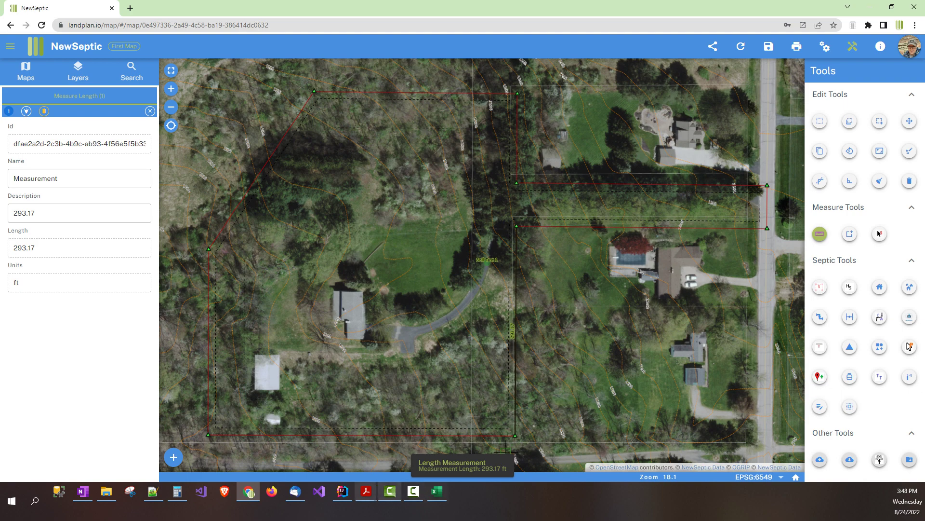
Switch to the Acrobat site plan to check the same east boundary's dimension, view the whole plan sheet, and return to the map
mouse_move(366, 491)
click(420, 444)
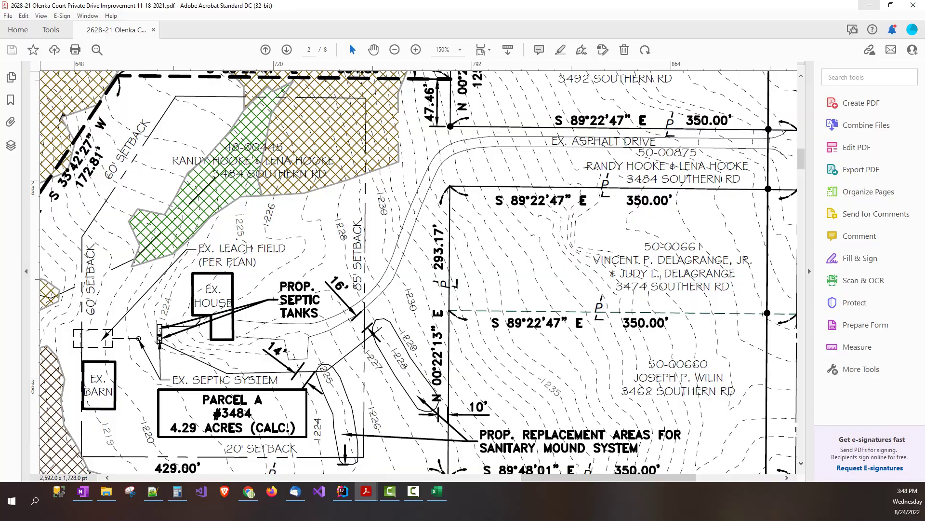
click(870, 6)
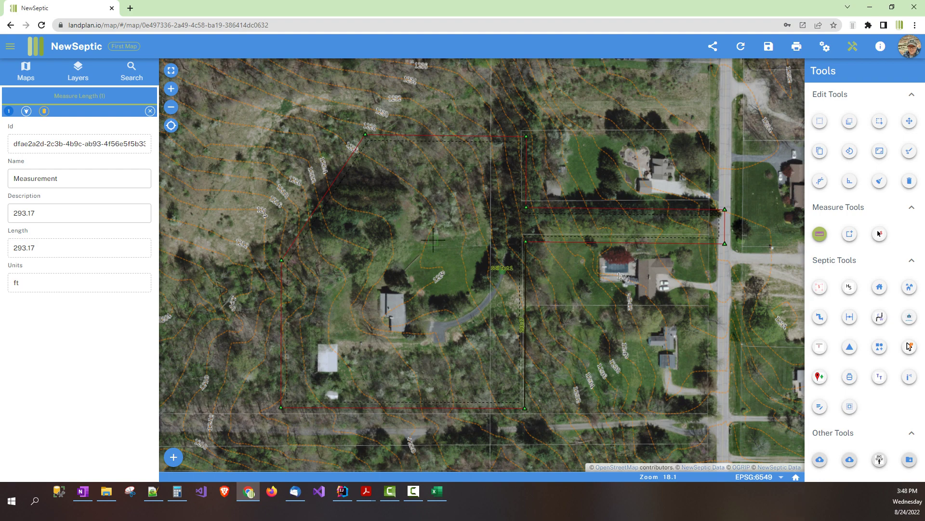
scroll(400, 193, down, 1)
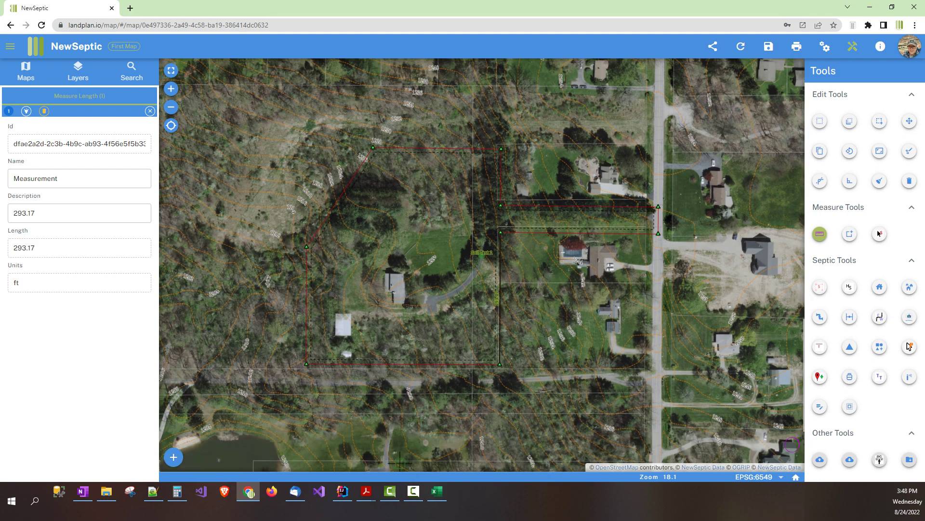
mouse_move(366, 491)
click(414, 445)
scroll(578, 398, down, 4)
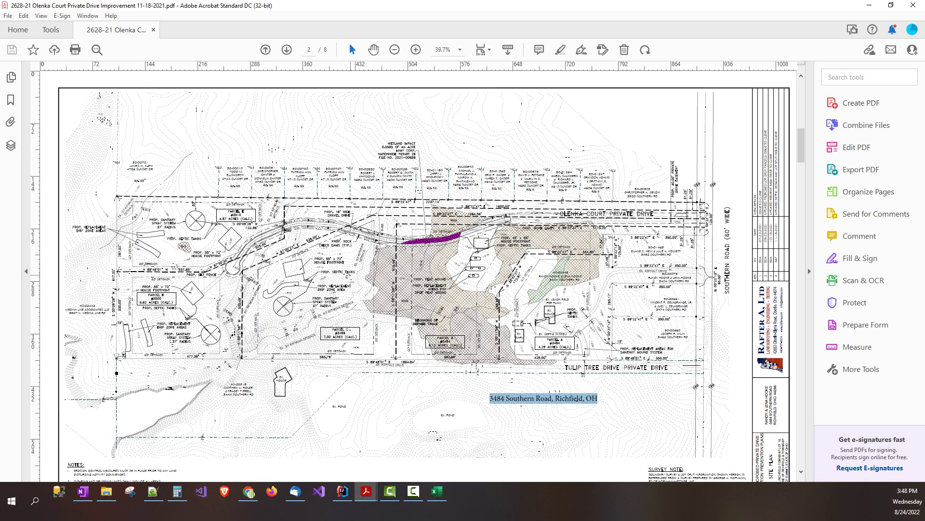
key(alt+Tab)
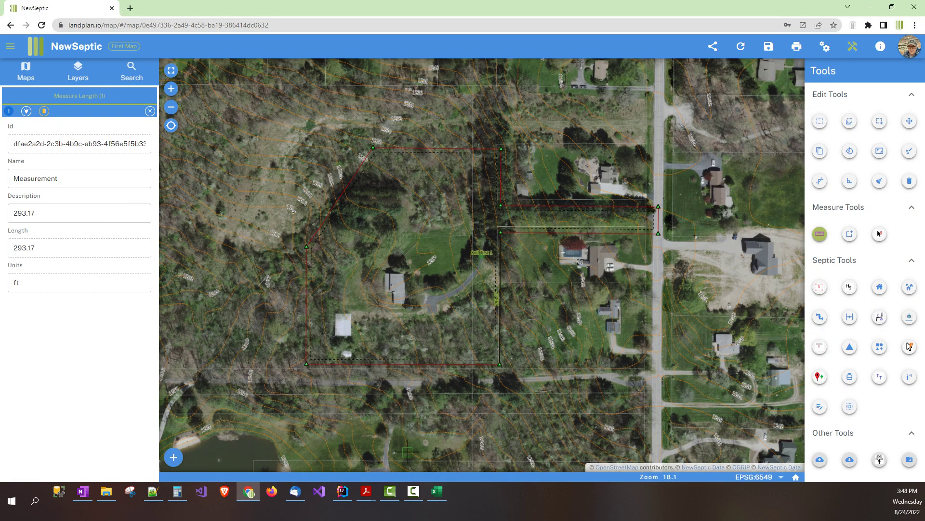